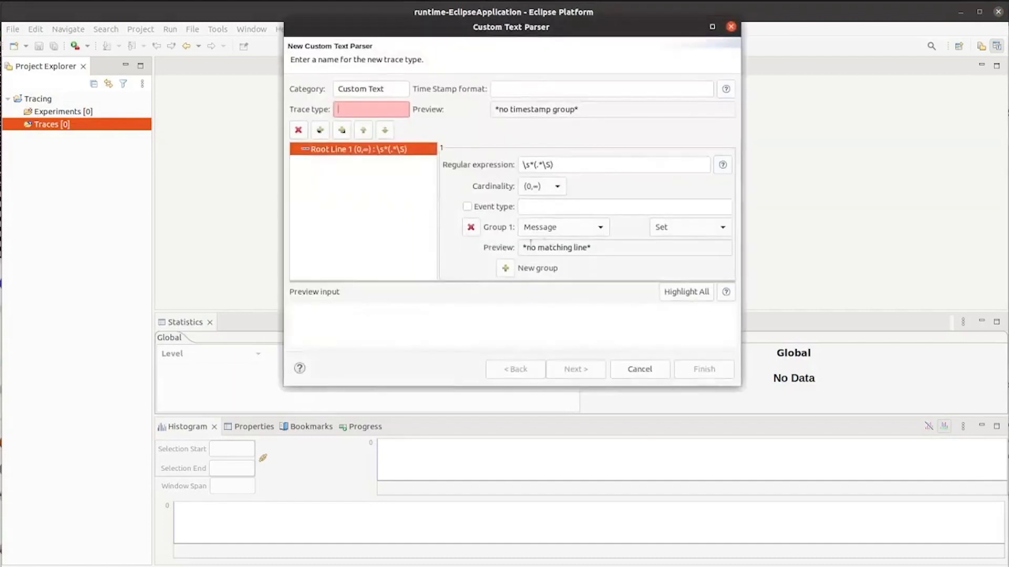
Set the custom text parser's category to Error and its trace type to Error
{"action": "triple_click", "coordinate": [375, 88]}
{"action": "type", "text": "Error"}
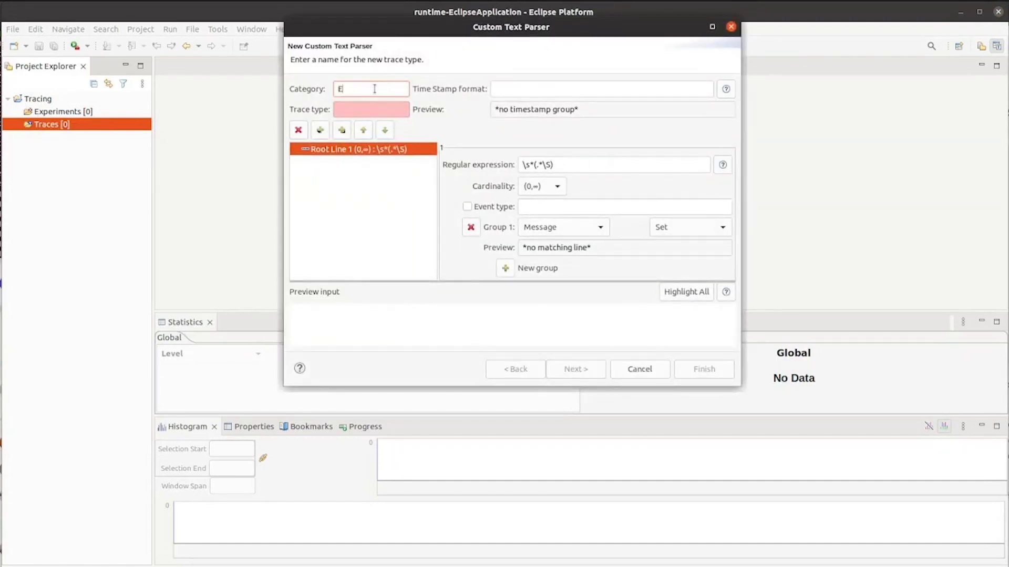
{"action": "left_click", "coordinate": [372, 110]}
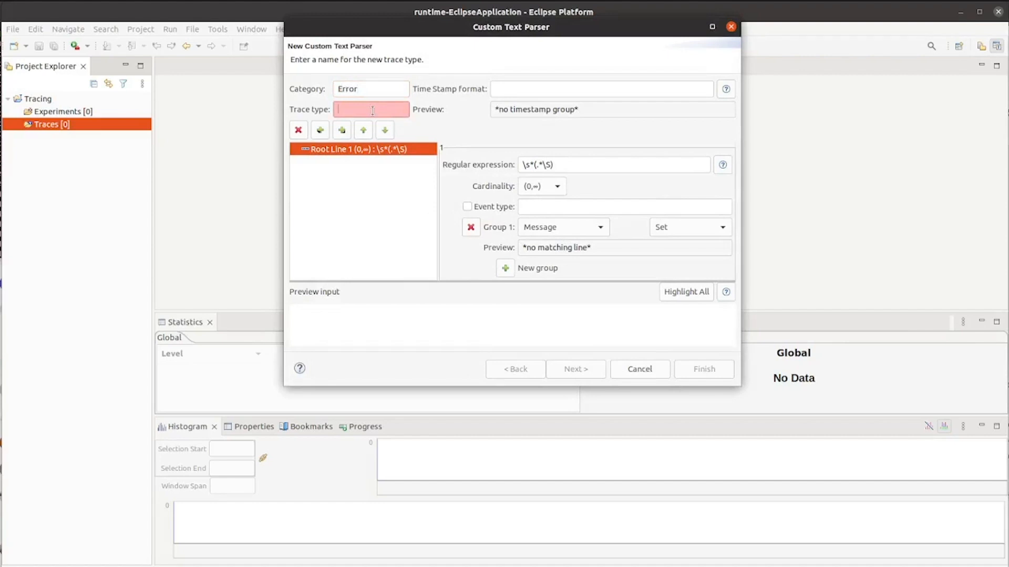
{"action": "type", "text": "Error"}
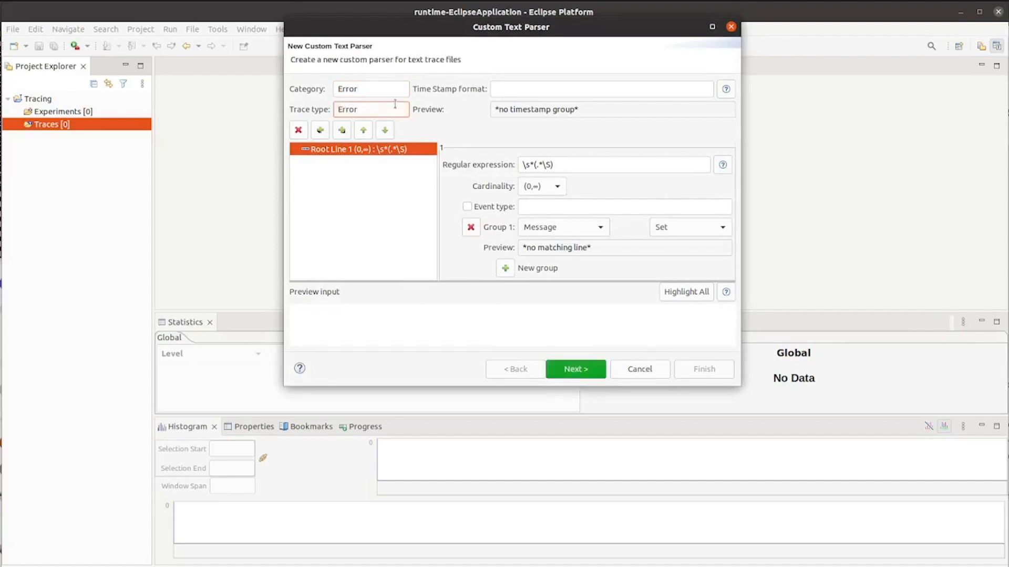
Copy the sample error.log lines from the terminal into the parser's preview input and highlight all matches
{"action": "triple_click", "coordinate": [560, 165]}
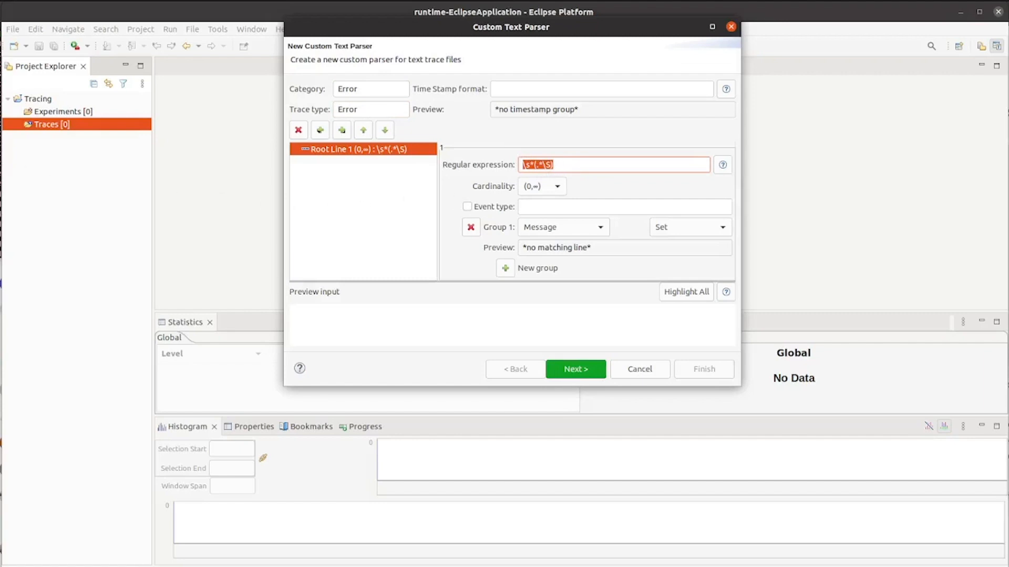
{"action": "left_click", "coordinate": [0, 164]}
{"action": "left_click_drag", "start_coordinate": [227, 38], "coordinate": [490, 233]}
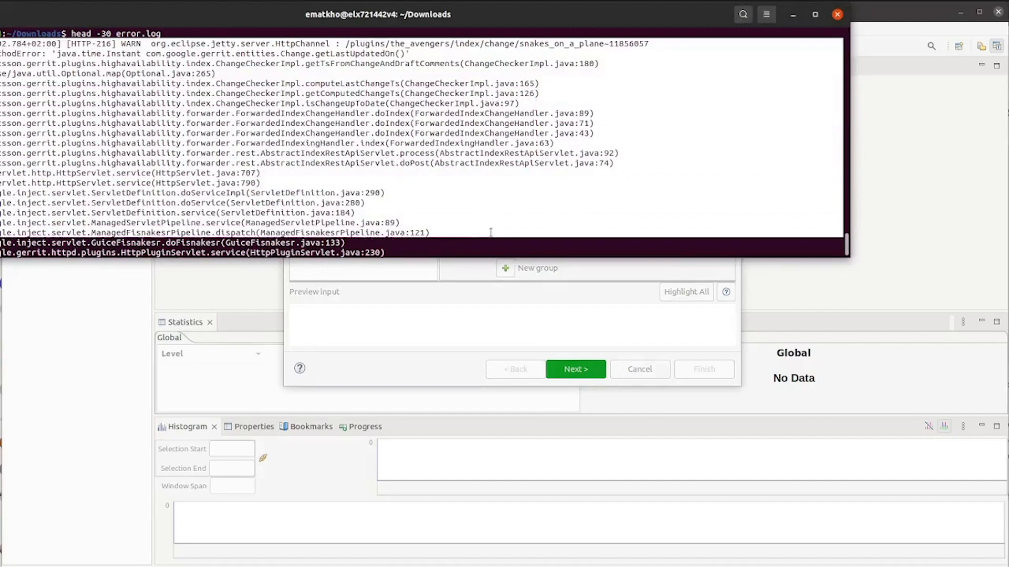
{"action": "middle_click", "coordinate": [418, 322]}
{"action": "left_click", "coordinate": [408, 322]}
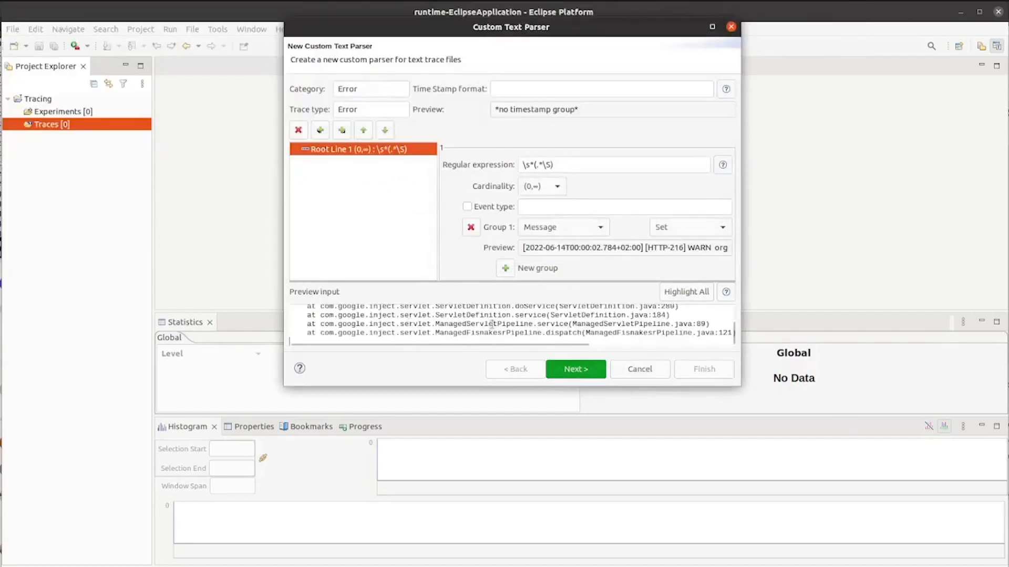
{"action": "scroll", "coordinate": [491, 323], "scroll_direction": "up", "scroll_amount": 6}
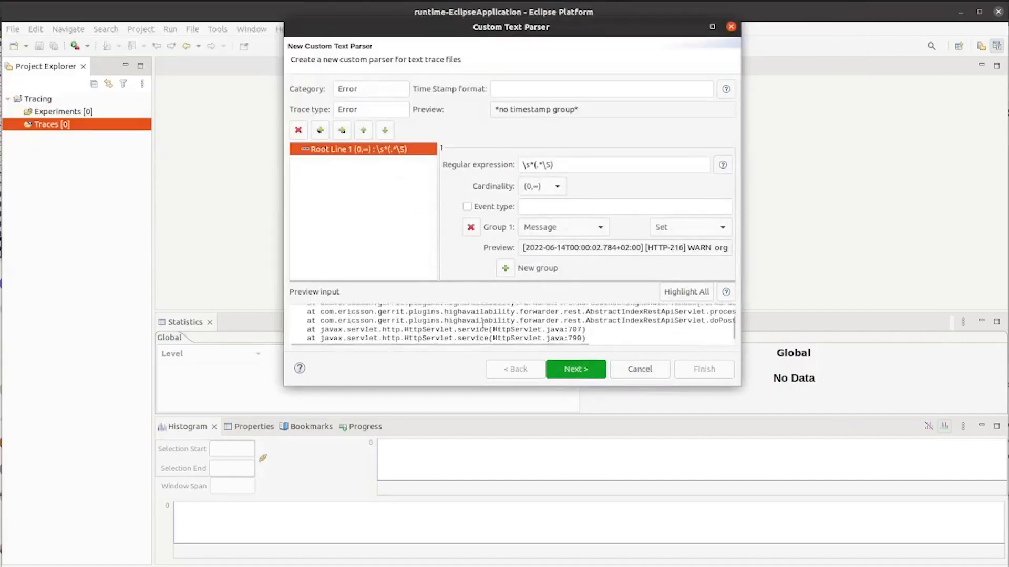
{"action": "left_click", "coordinate": [683, 292]}
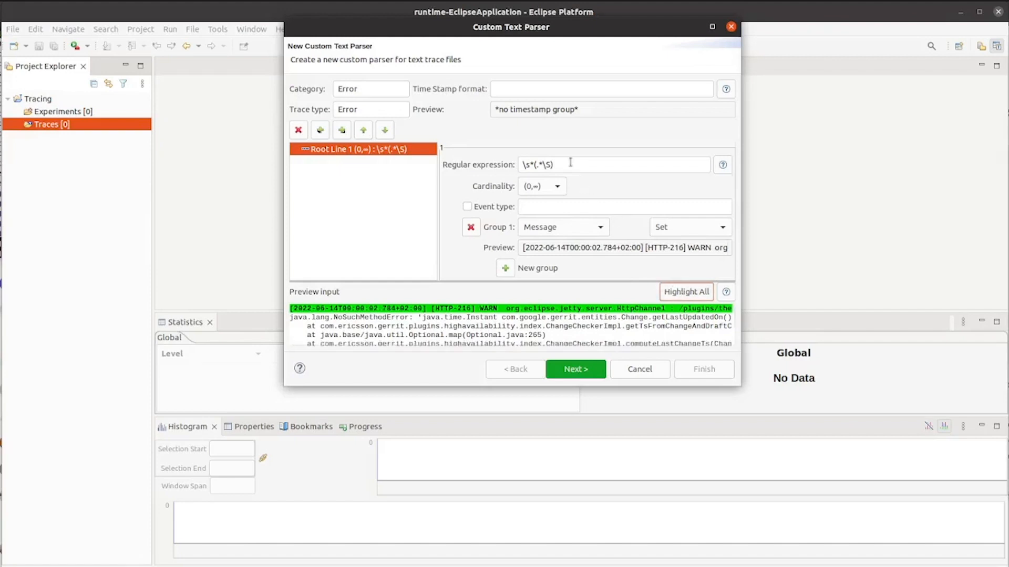
Replace the root line's regular expression with \[(\S+)\].* to capture the bracketed timestamp
{"action": "left_click", "coordinate": [596, 164]}
{"action": "key", "text": "ctrl+a"}
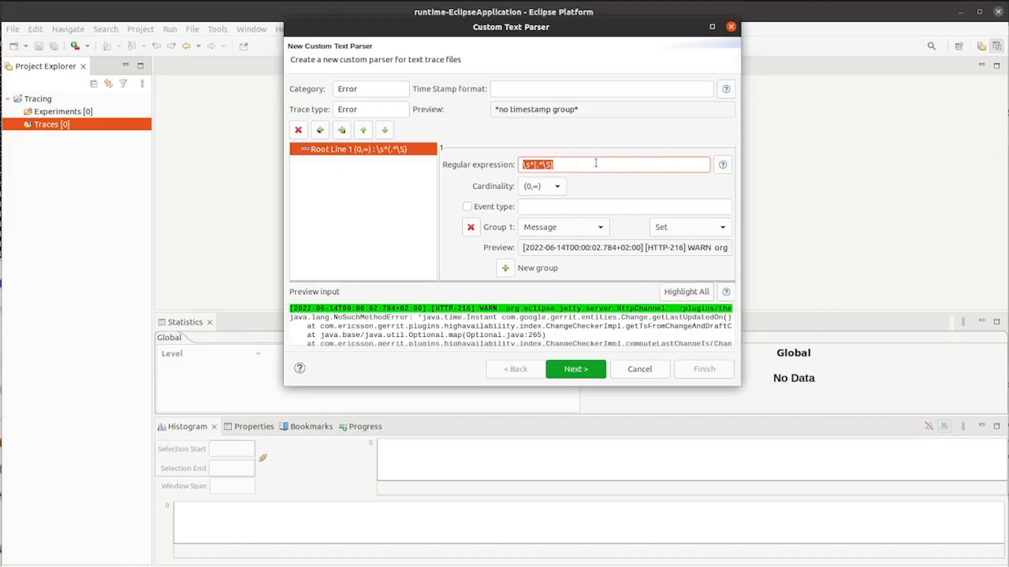
{"action": "type", "text": "\\["}
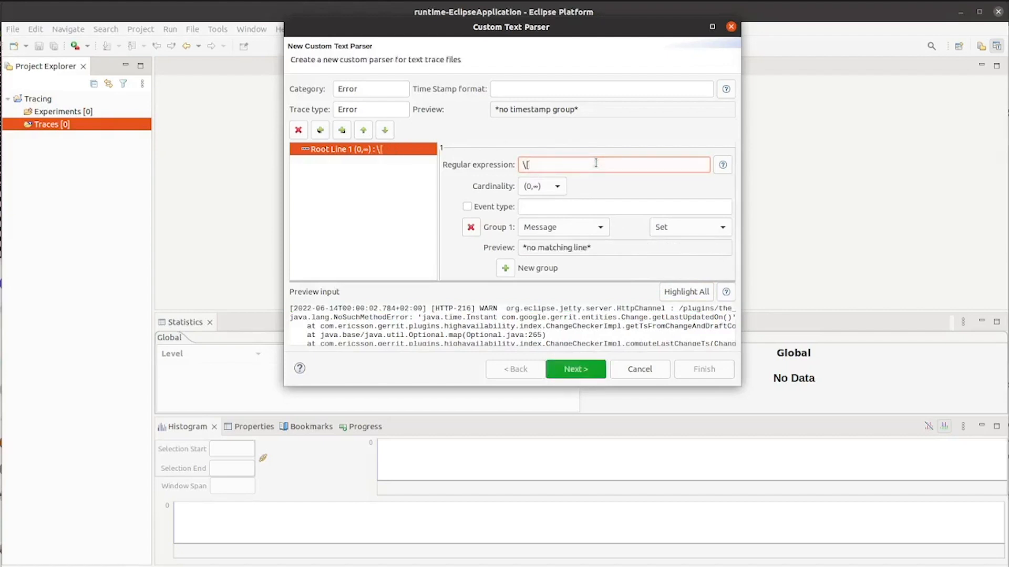
{"action": "type", "text": "\\s+\\"}
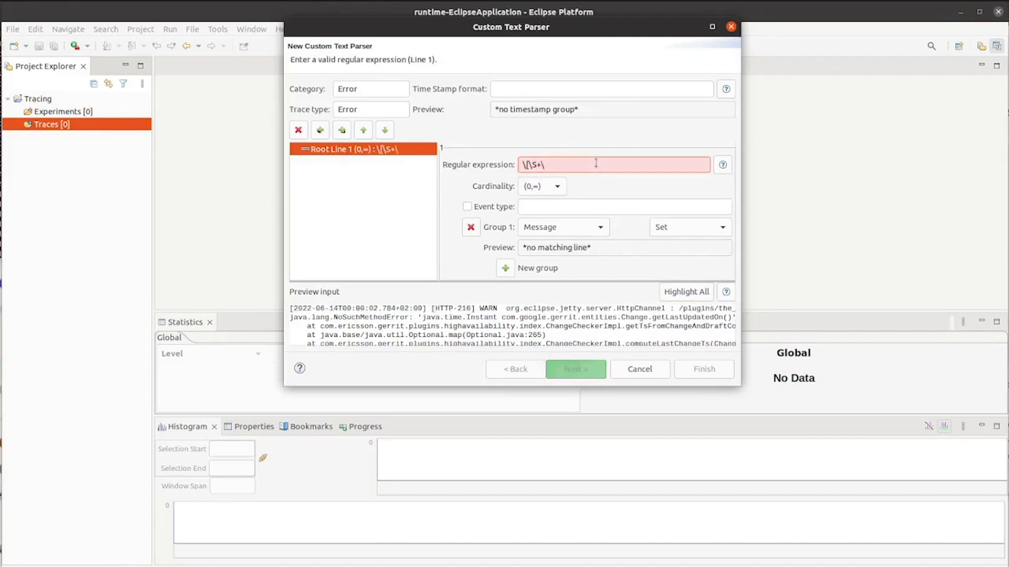
{"action": "key", "text": "BackSpace"}
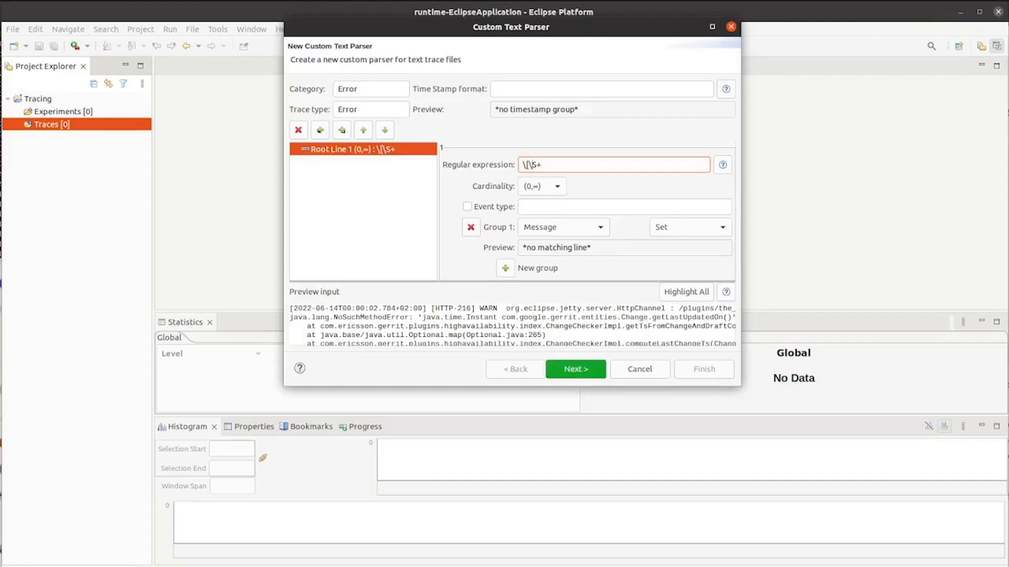
{"action": "key", "text": "Left"}
{"action": "key", "text": "Left"}
{"action": "key", "text": "Left"}
{"action": "type", "text": "("}
{"action": "key", "text": "End"}
{"action": "type", "text": ")\\].*"}
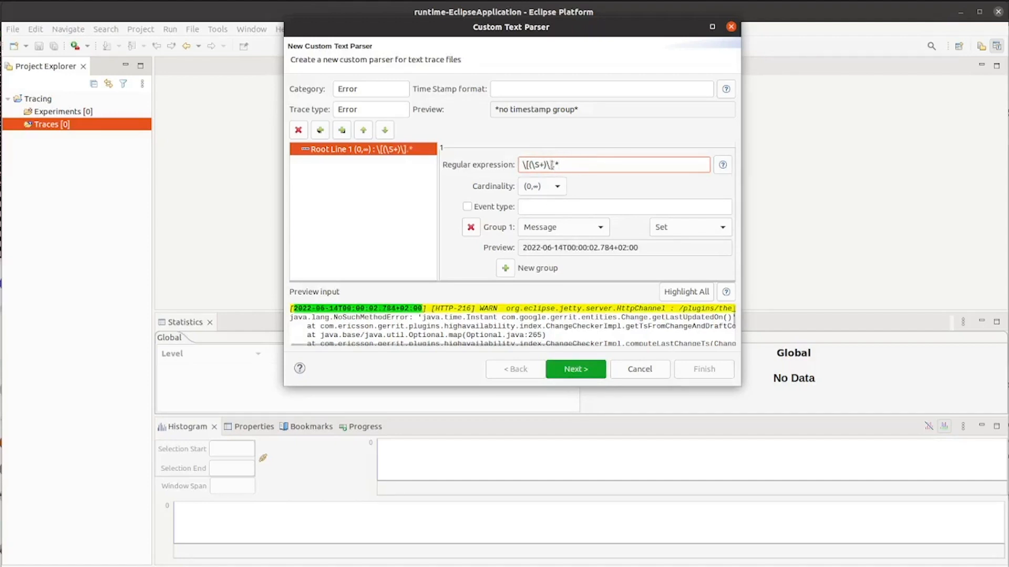
Insert \s+\[\S+\]\s before the trailing .* of the regular expression to match the second bracketed field
{"action": "type", "text": " \\s"}
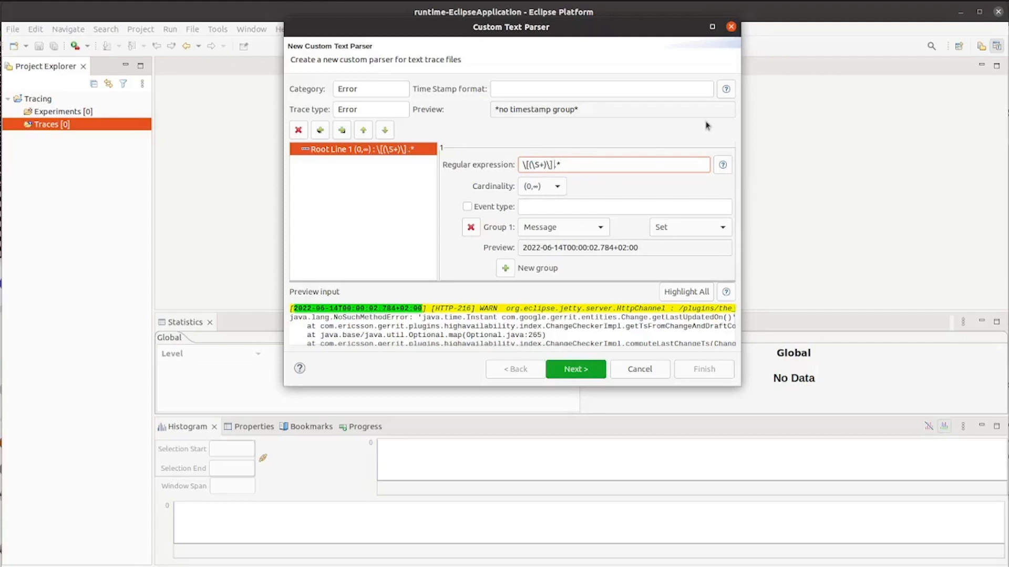
{"action": "key", "text": "BackSpace"}
{"action": "key", "text": "BackSpace"}
{"action": "key", "text": "BackSpace"}
{"action": "type", "text": "\\s+\\"}
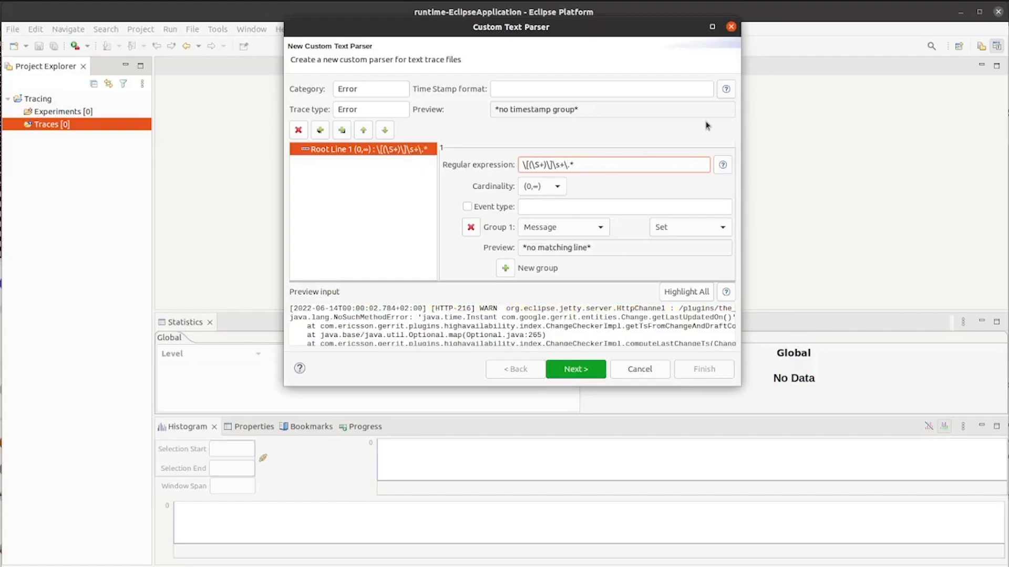
{"action": "type", "text": "[(\\S+)"}
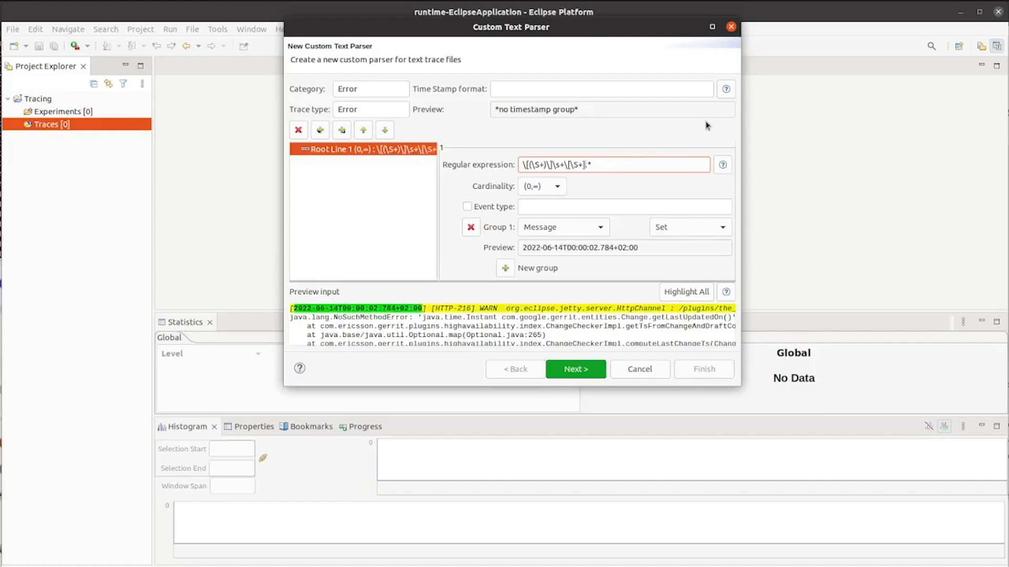
{"action": "type", "text": "\\]]"}
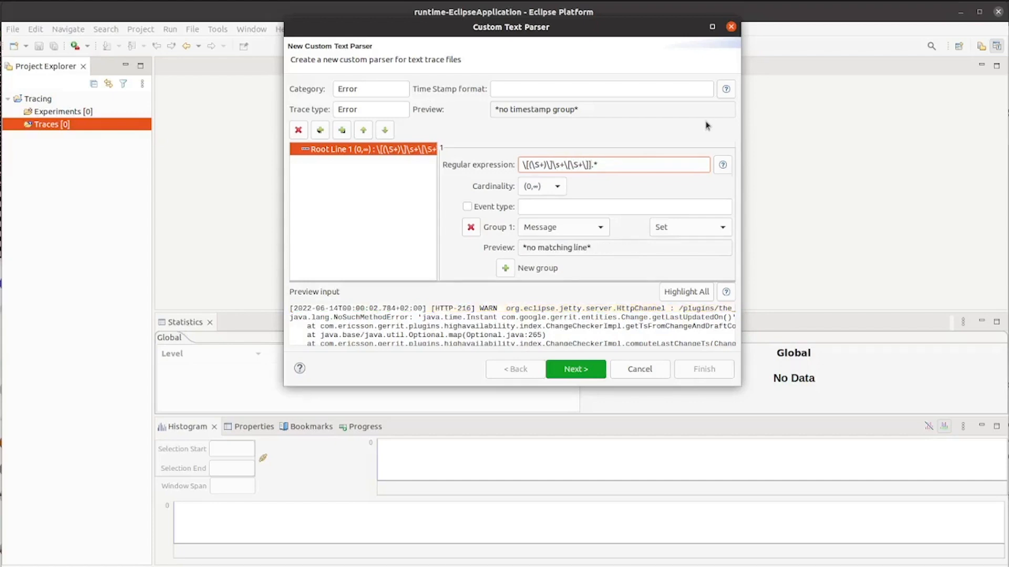
{"action": "key", "text": "BackSpace"}
{"action": "type", "text": "\\s"}
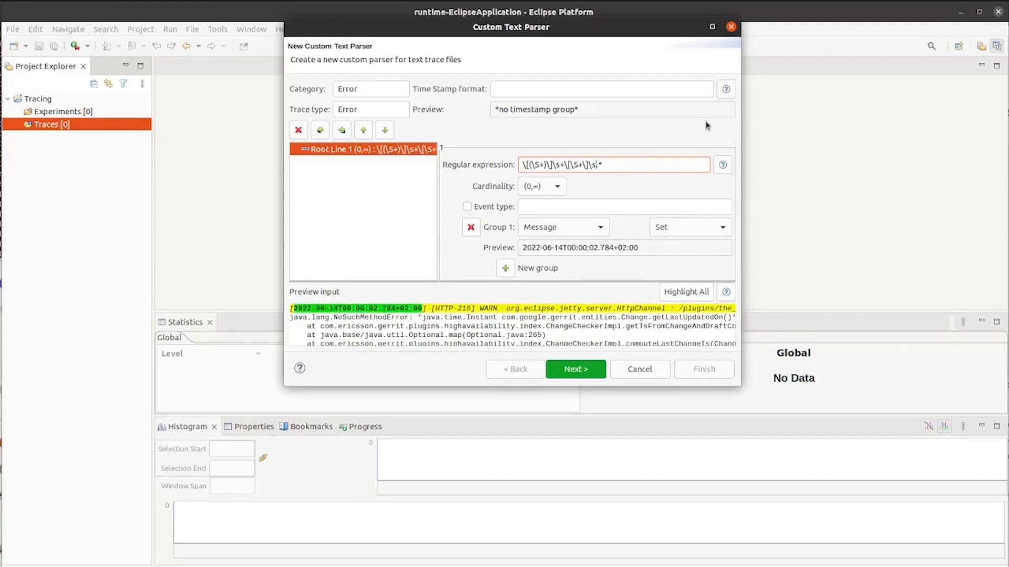
Add \S+ before the trailing .* for the log level, and enclose it and the second bracketed field's \S+ in capturing groups
{"action": "type", "text": "\\"}
{"action": "type", "text": "S+"}
{"action": "type", "text": "("}
{"action": "type", "text": ")"}
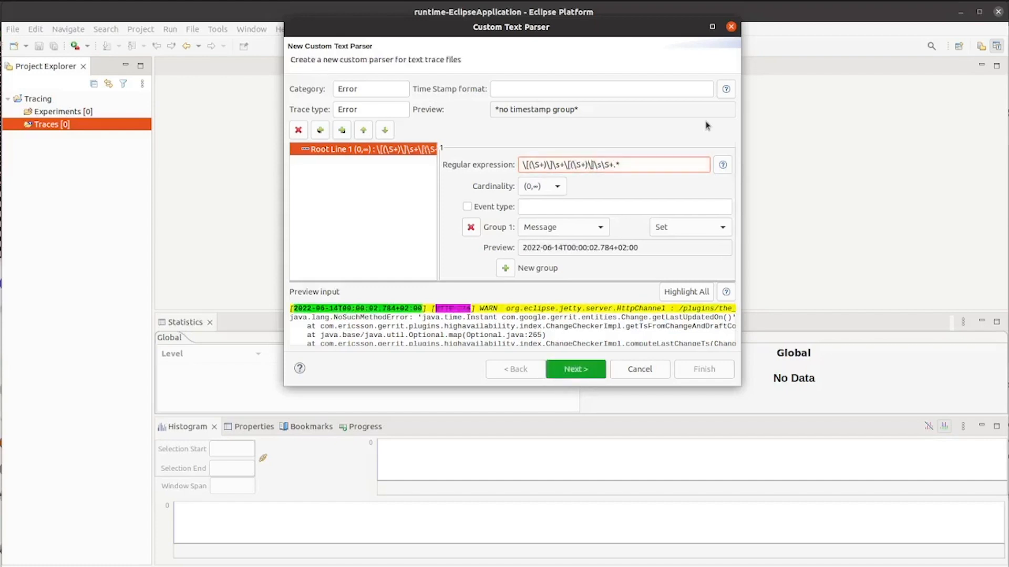
{"action": "type", "text": "("}
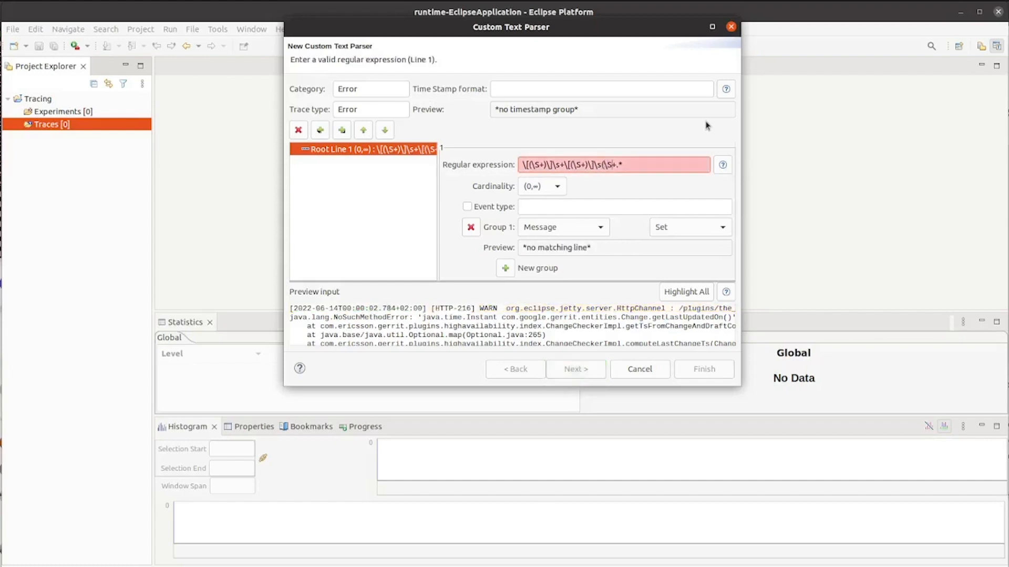
{"action": "type", "text": ")"}
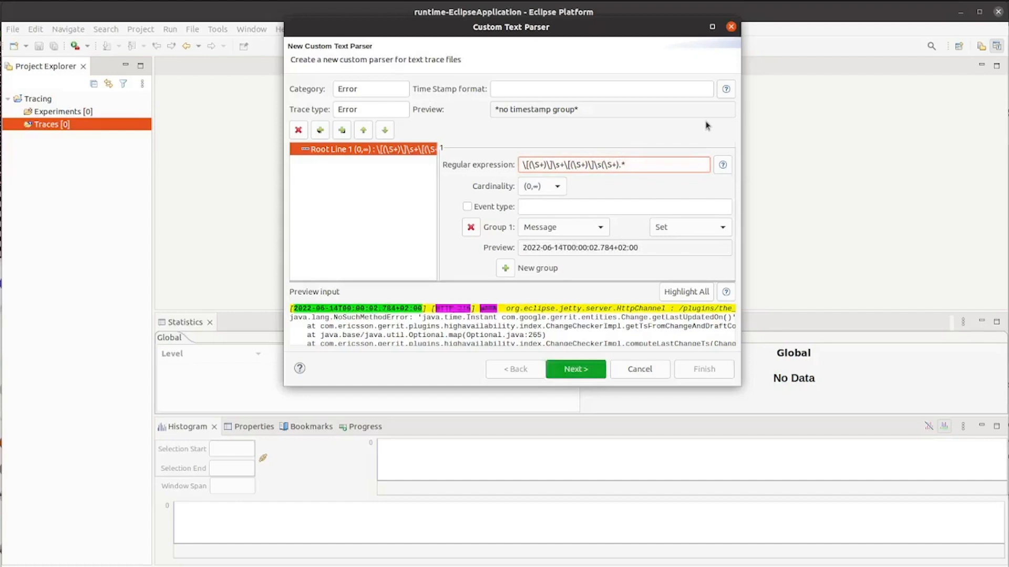
Insert \s+(\S+)\s+\:\s+ before the trailing .* to capture the class name and match the colon separator
{"action": "type", "text": "\\s+(\\S+(\\S+"}
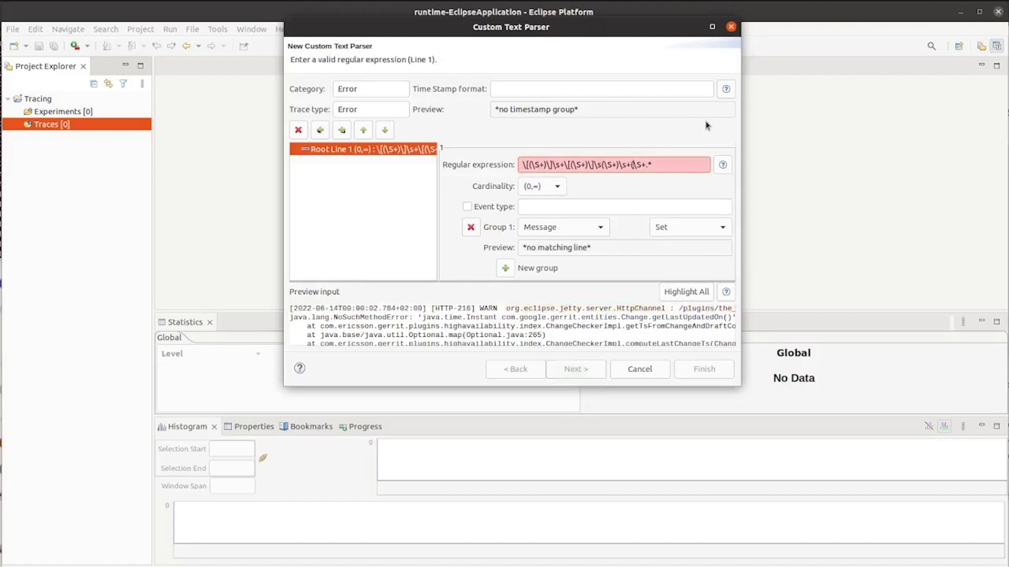
{"action": "type", "text": ")"}
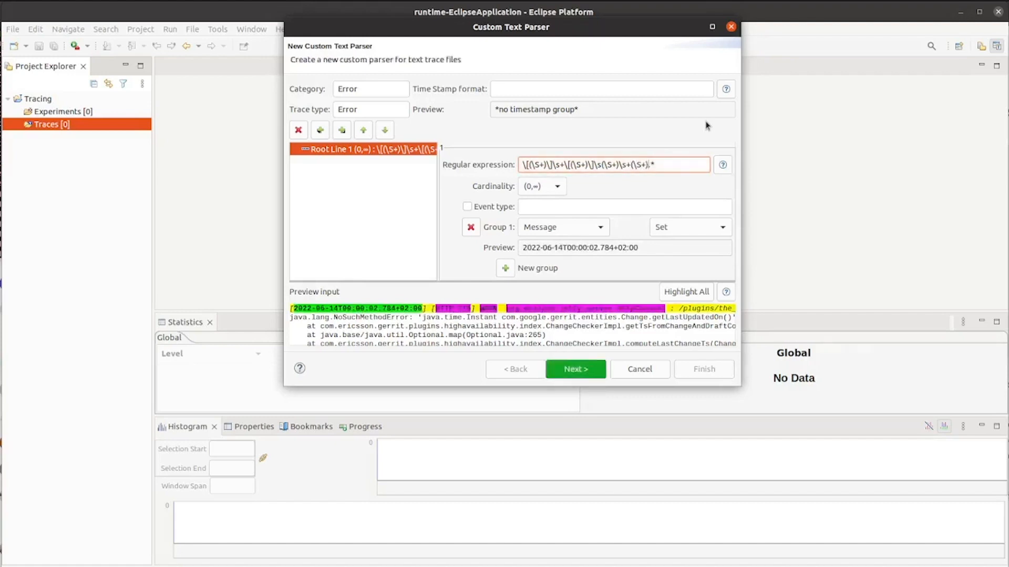
{"action": "type", "text": "\\s\\"}
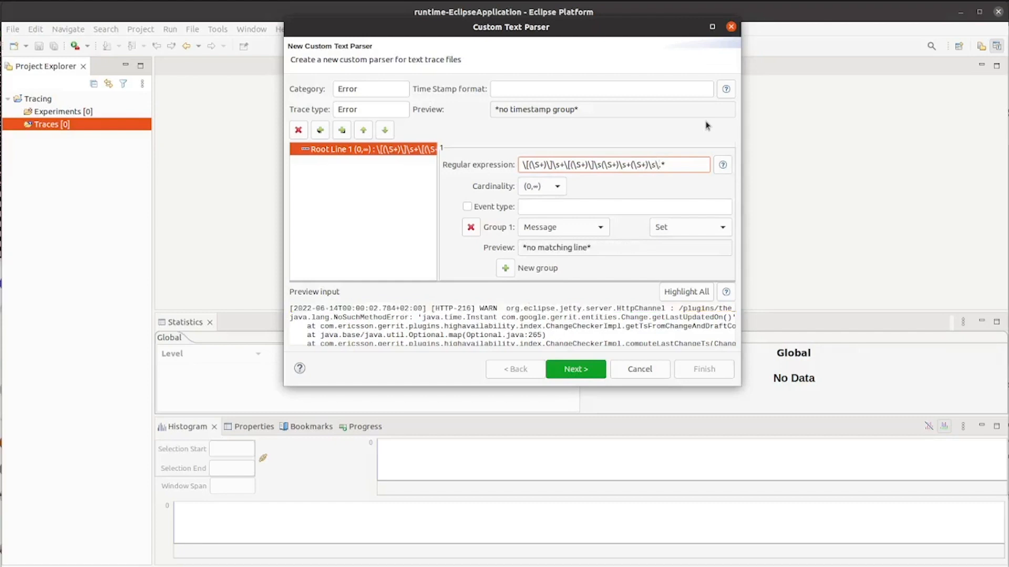
{"action": "key", "text": "BackSpace"}
{"action": "type", "text": "+"}
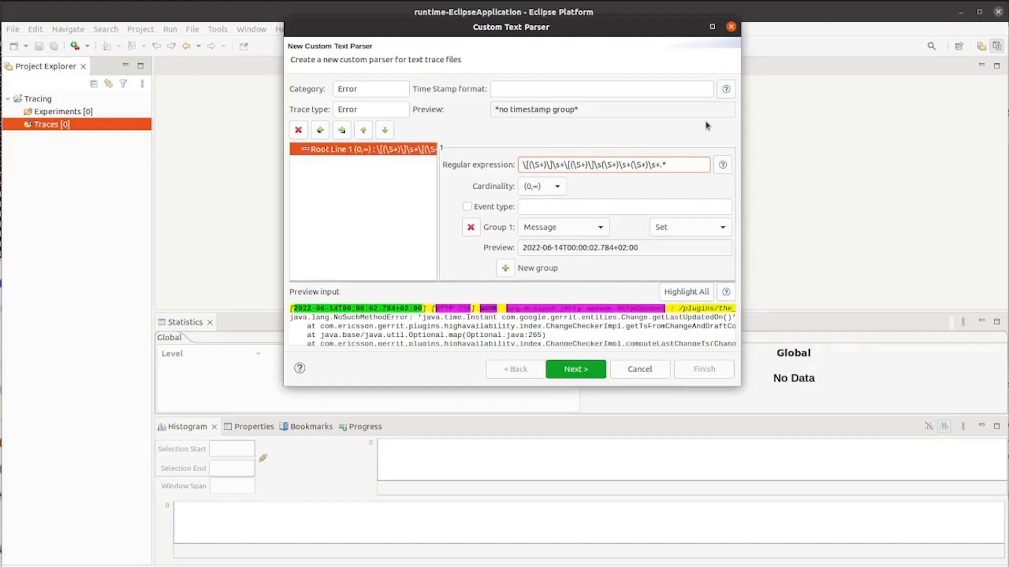
{"action": "type", "text": "\\:\\"}
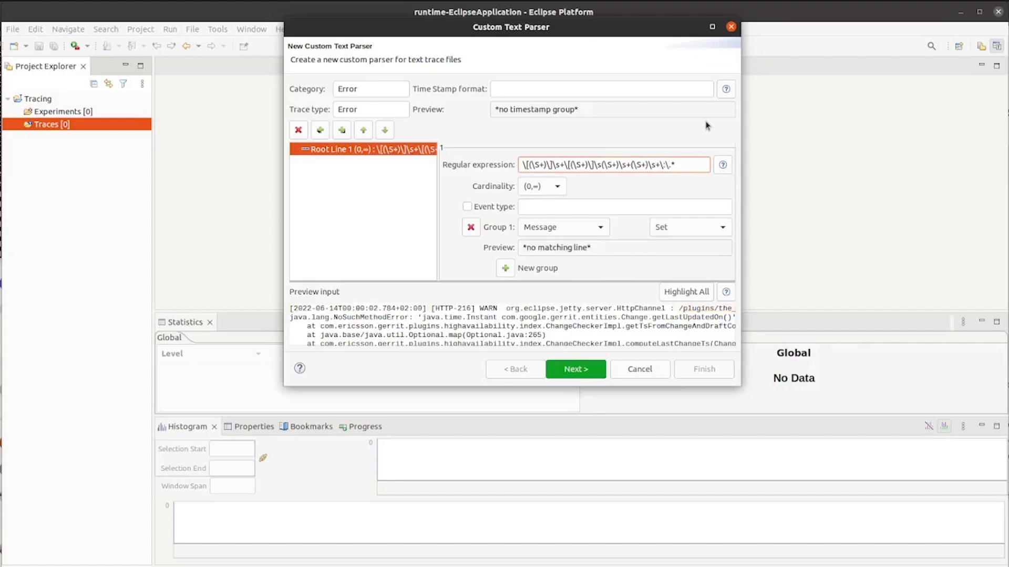
{"action": "type", "text": "s+\\"}
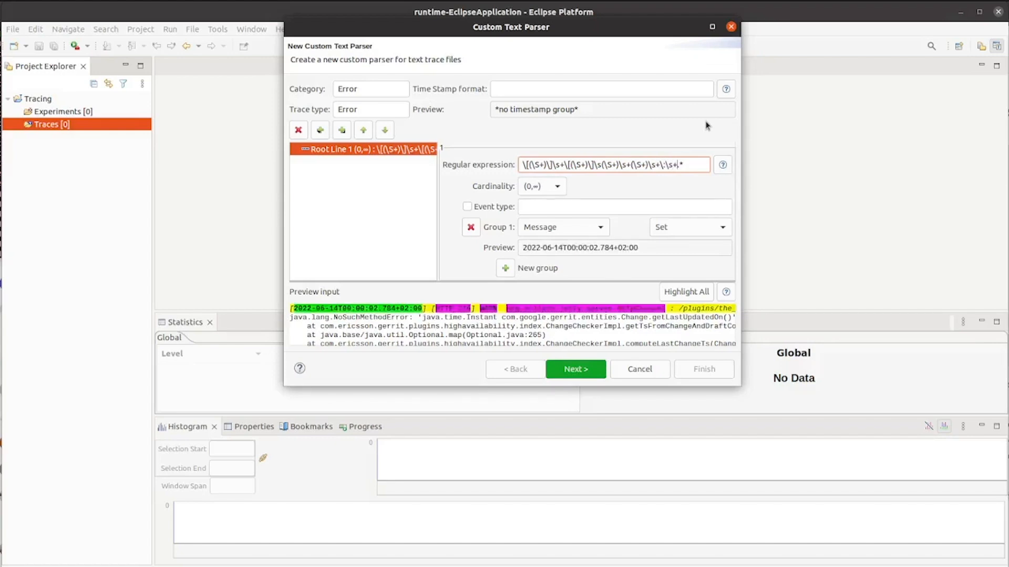
Enclose the trailing .* of the regular expression in a capturing group, so it ends with (.*)
{"action": "type", "text": "S"}
{"action": "key", "text": "BackSpace"}
{"action": "key", "text": "BackSpace"}
{"action": "type", "text": "("}
{"action": "key", "text": "End"}
{"action": "type", "text": ")"}
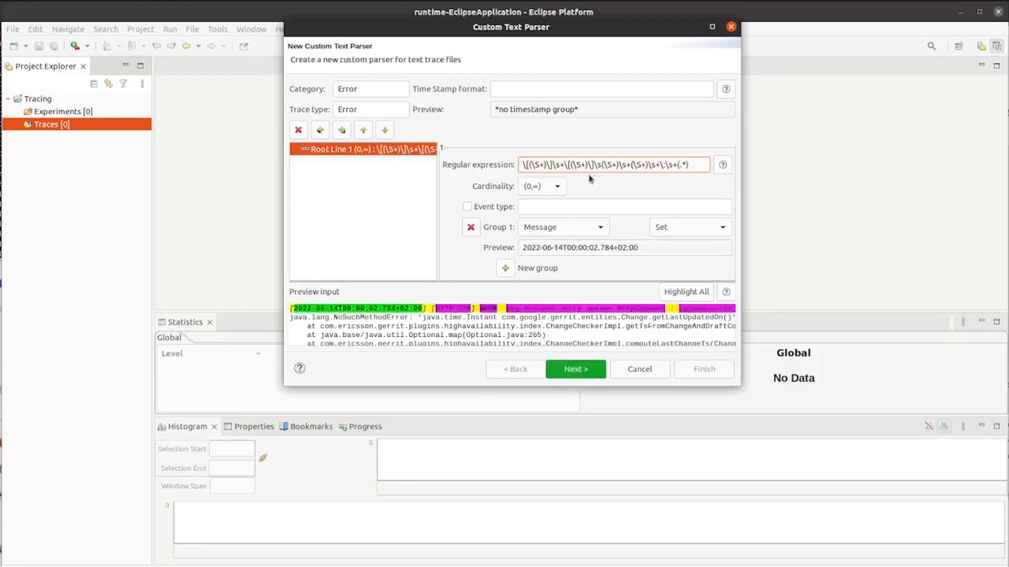
Add a second group, assigning Timestamp to Group 1 and Event type to Group 2
{"action": "left_click", "coordinate": [502, 271]}
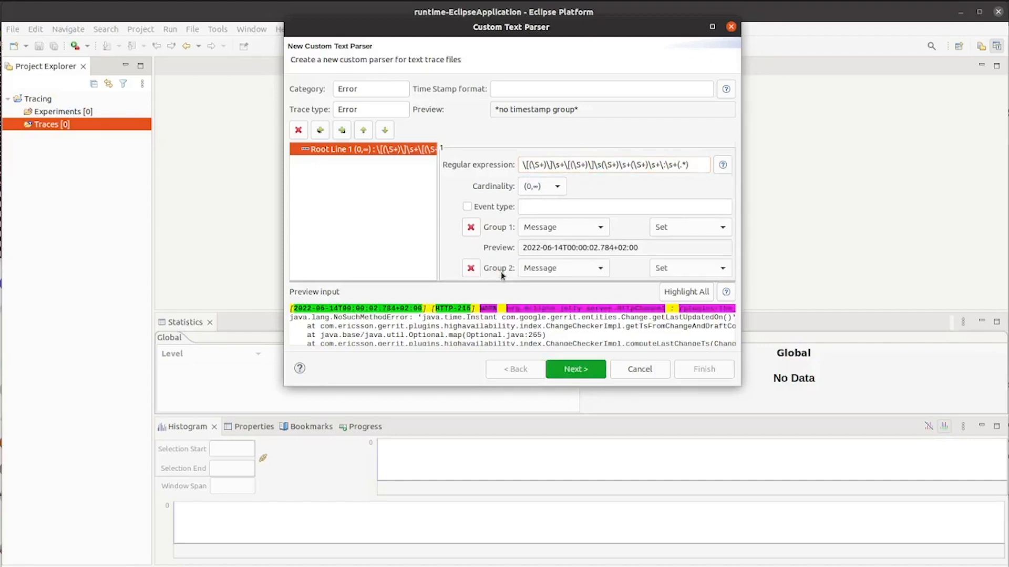
{"action": "left_click", "coordinate": [574, 228]}
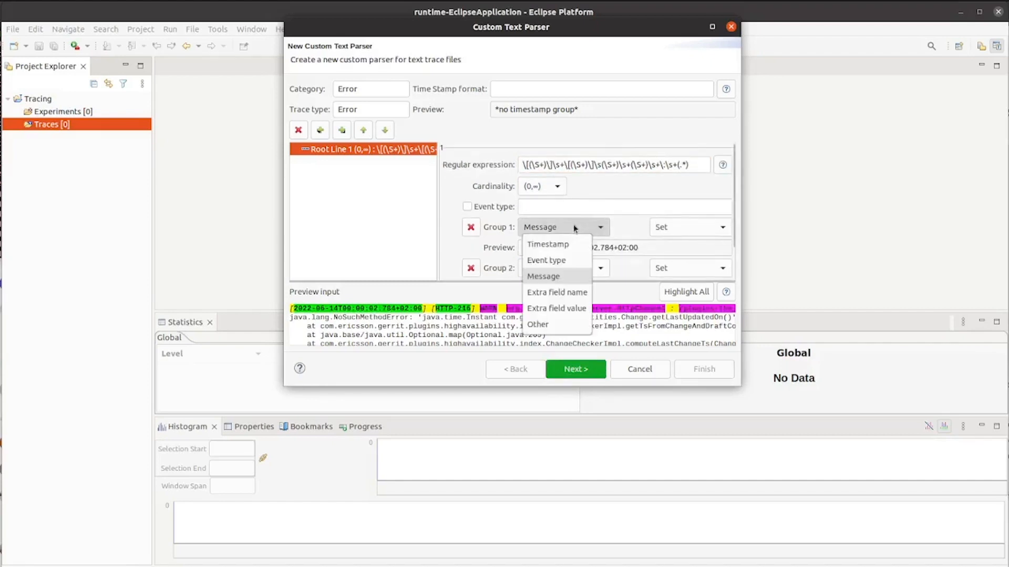
{"action": "left_click", "coordinate": [541, 241]}
{"action": "left_click_drag", "start_coordinate": [523, 247], "coordinate": [540, 248]}
{"action": "triple_click", "coordinate": [539, 248]}
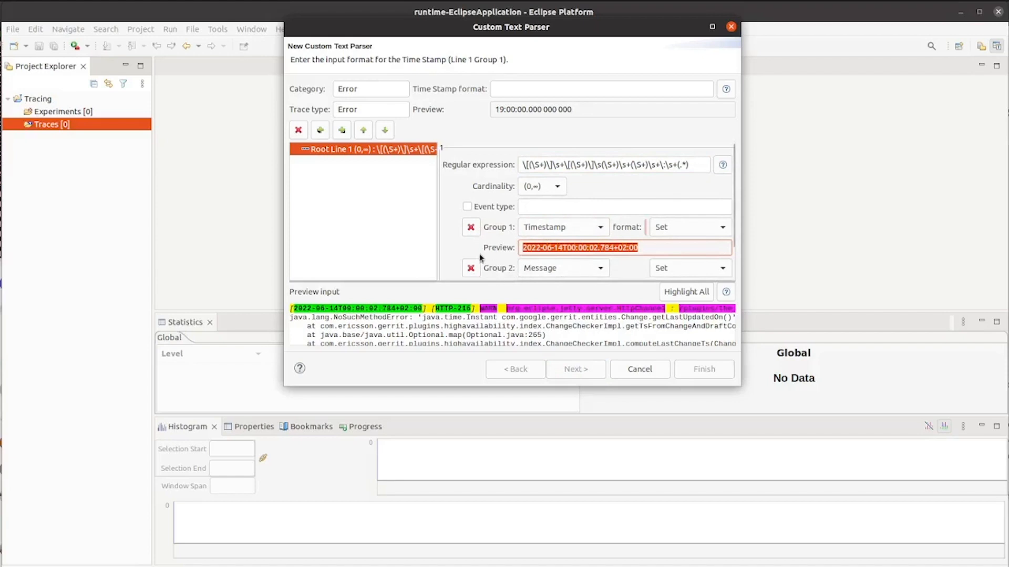
{"action": "scroll", "coordinate": [499, 263], "scroll_direction": "down", "scroll_amount": 2}
{"action": "left_click", "coordinate": [553, 231]}
{"action": "left_click", "coordinate": [547, 261]}
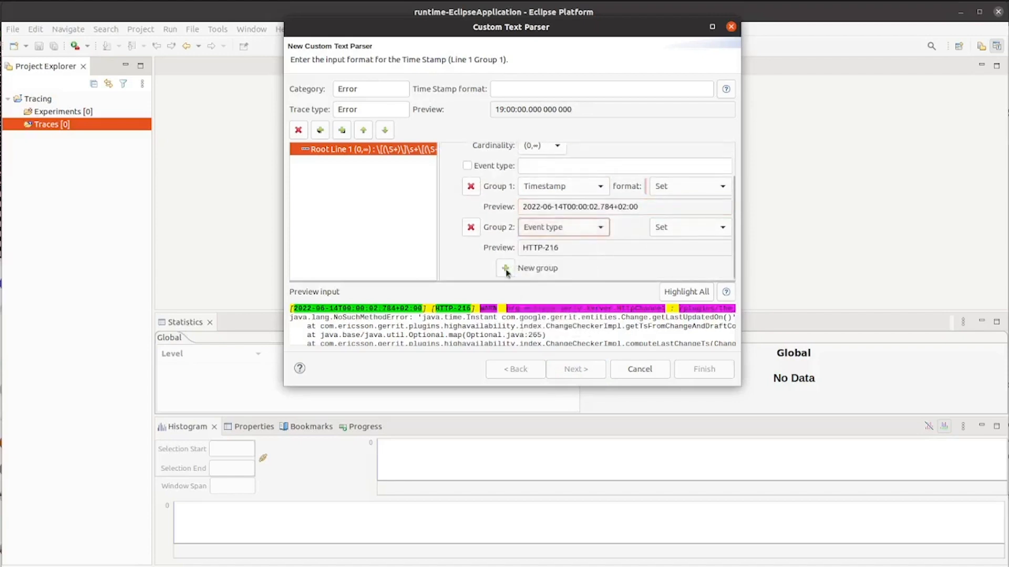
Add a third group and set its field type to Other
{"action": "left_click", "coordinate": [513, 268]}
{"action": "scroll", "coordinate": [551, 236], "scroll_direction": "down", "scroll_amount": 2}
{"action": "left_click", "coordinate": [553, 224]}
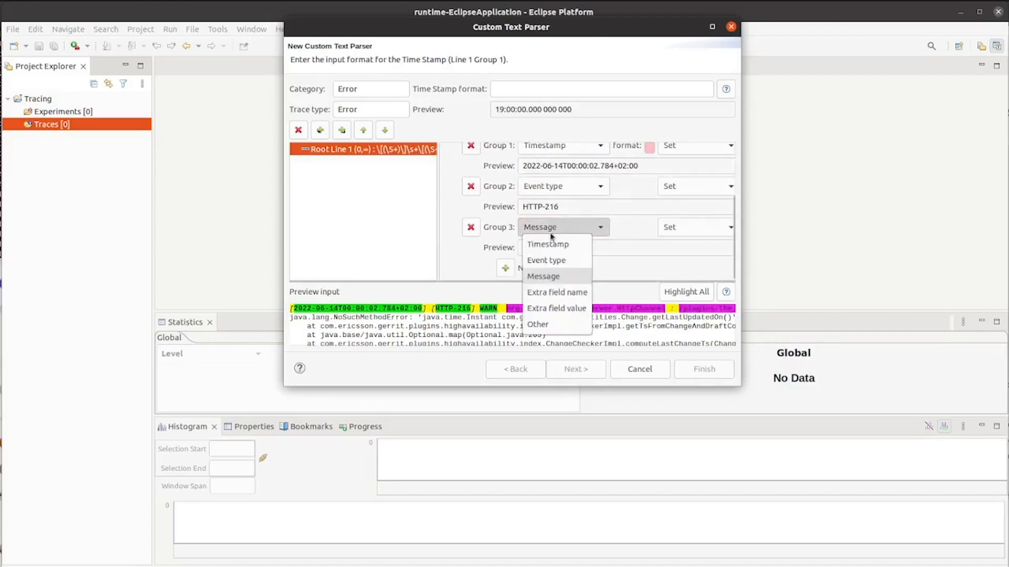
{"action": "left_click", "coordinate": [538, 324]}
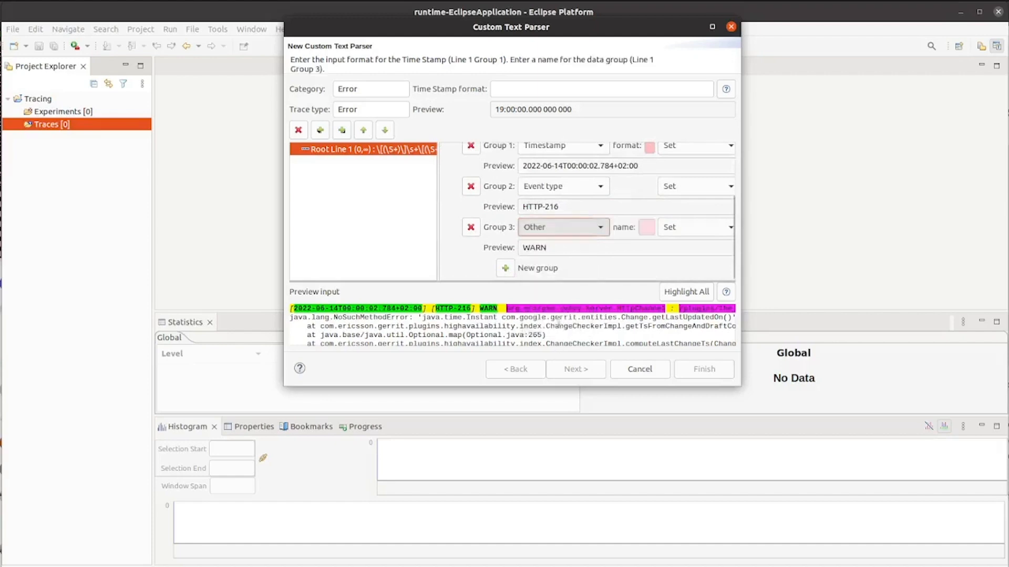
Add a fourth group to the root line and name the Group 3 field Level
{"action": "left_click", "coordinate": [513, 268]}
{"action": "scroll", "coordinate": [504, 268], "scroll_direction": "down", "scroll_amount": 2}
{"action": "left_click", "coordinate": [557, 191]}
{"action": "left_click", "coordinate": [644, 186]}
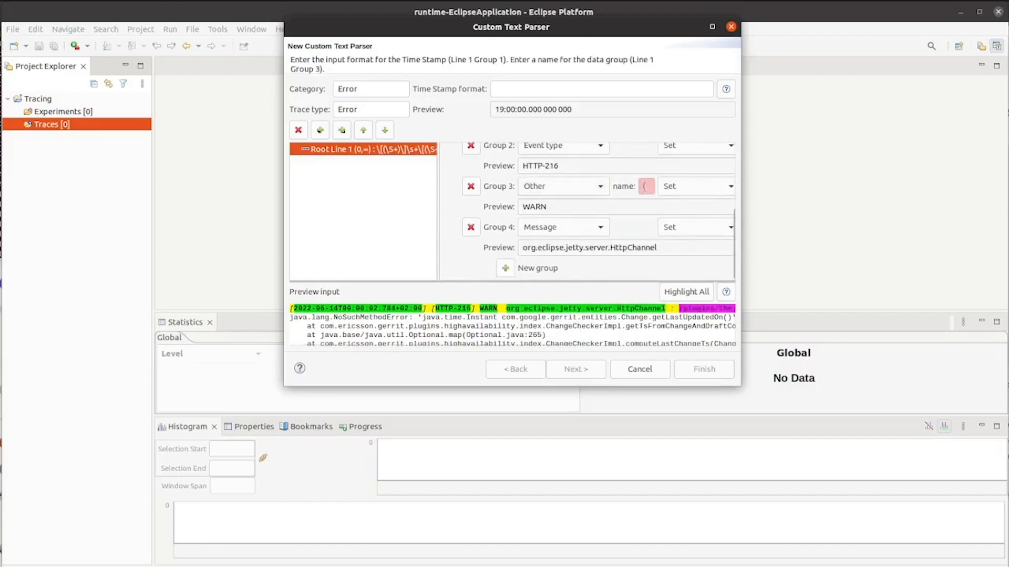
{"action": "type", "text": "el"}
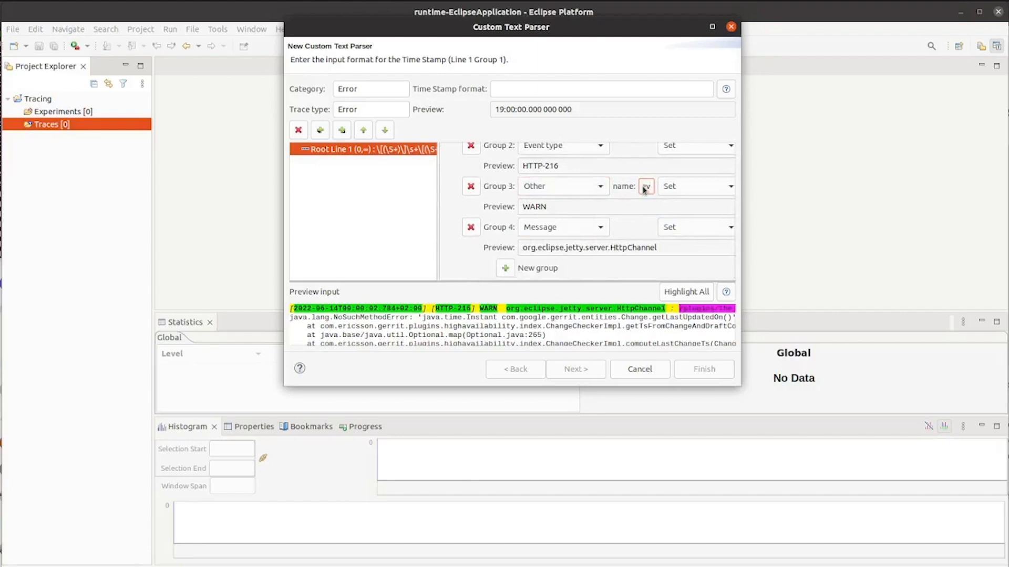
Set the field type of Group 4 to Other and name the field Source
{"action": "left_click", "coordinate": [554, 227]}
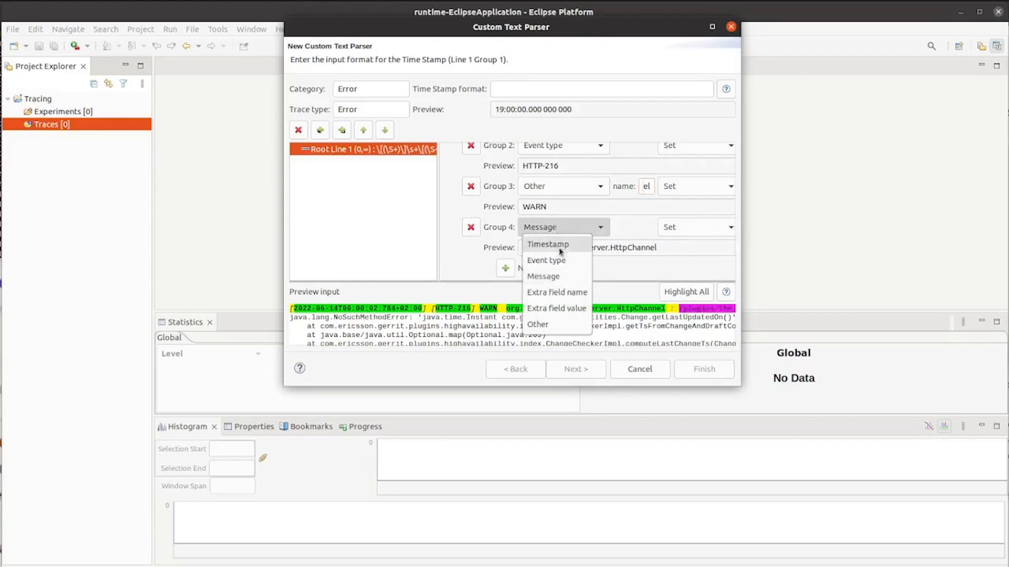
{"action": "left_click", "coordinate": [541, 324]}
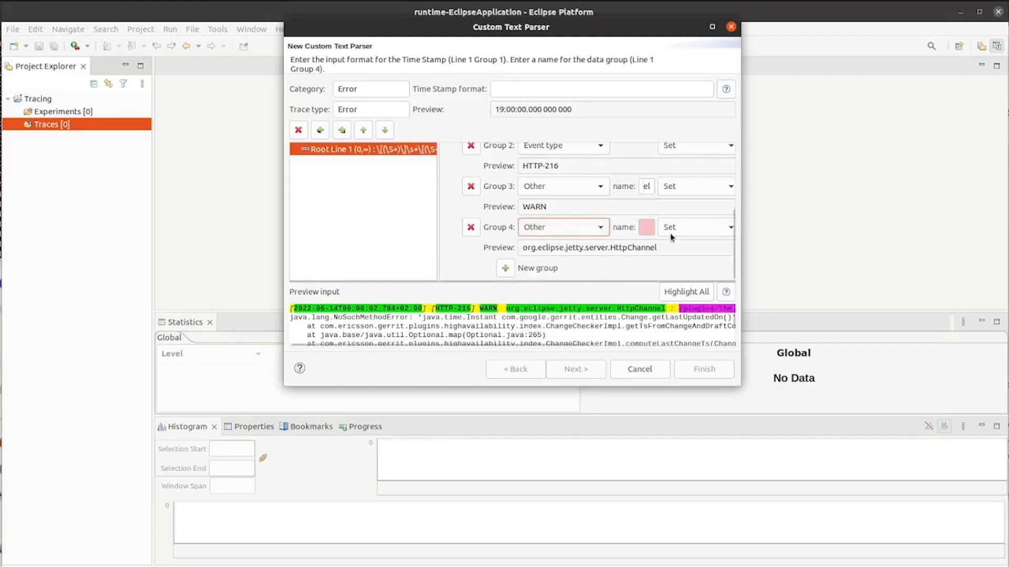
{"action": "left_click", "coordinate": [646, 226]}
{"action": "type", "text": "sour"}
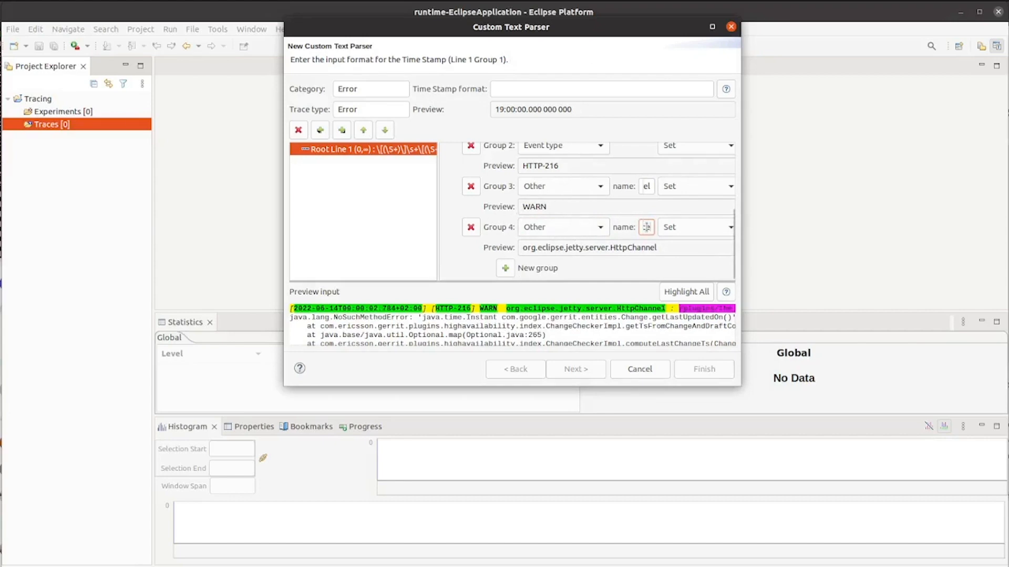
Add a fifth group of type Other named endpoint, and widen the parser dialog
{"action": "left_click", "coordinate": [504, 271]}
{"action": "left_click", "coordinate": [599, 267]}
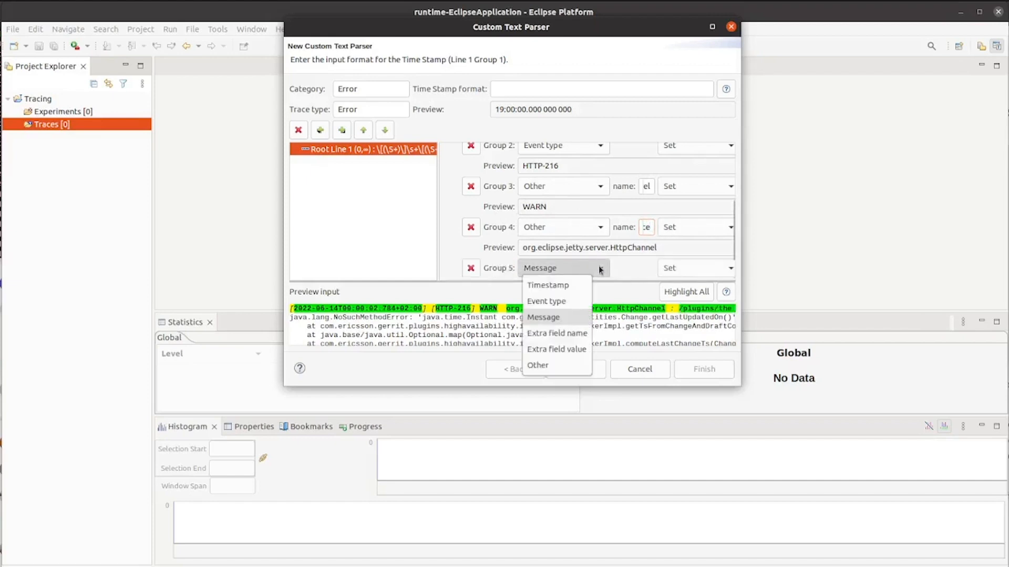
{"action": "left_click", "coordinate": [560, 365]}
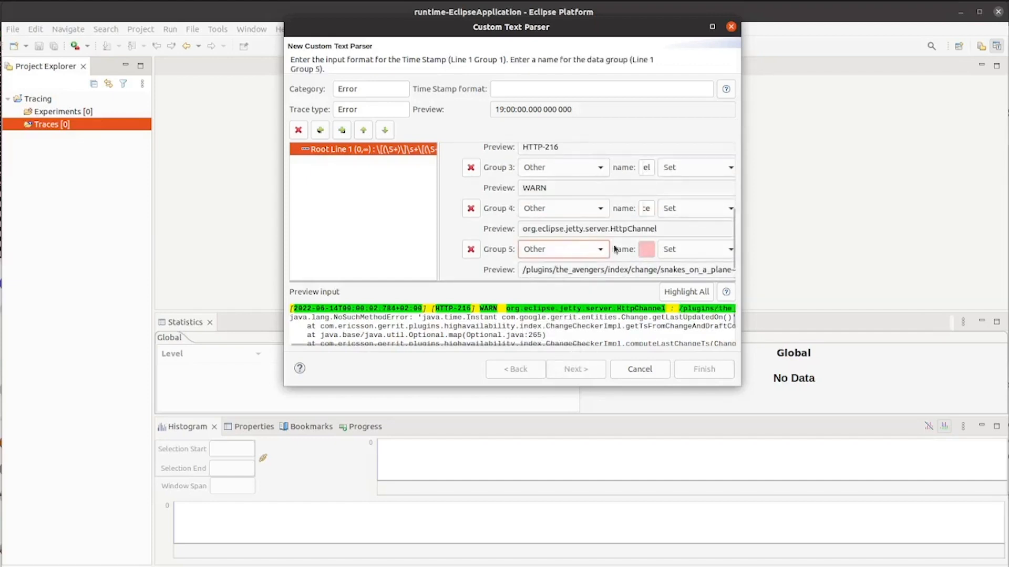
{"action": "left_click", "coordinate": [647, 247]}
{"action": "type", "text": "Ip"}
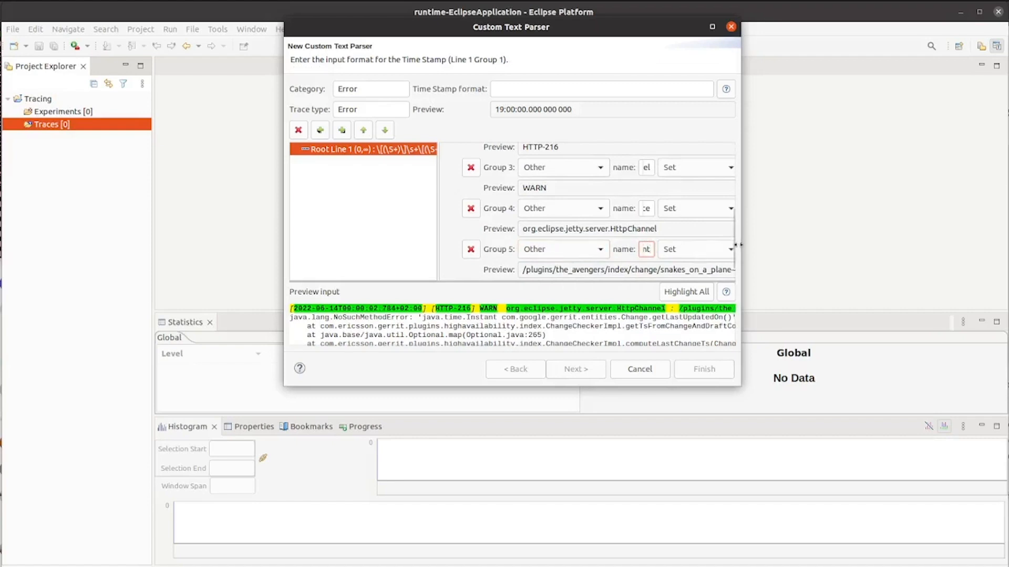
{"action": "left_click_drag", "start_coordinate": [741, 257], "coordinate": [954, 257]}
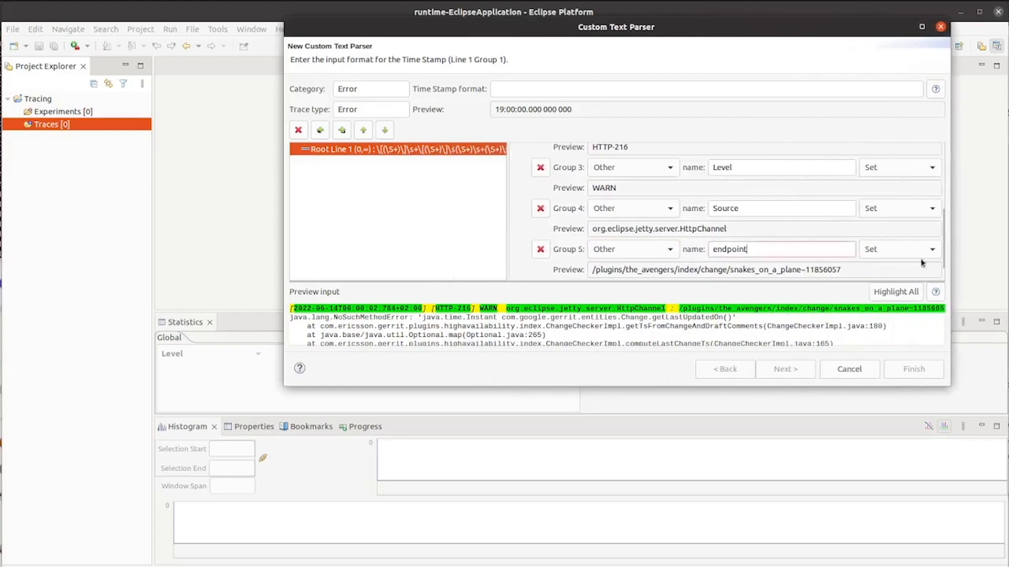
Copy the example pattern yyyy-MM-dd HH:mm:ss.SSS from the timestamp format help for use in Group 1
{"action": "scroll", "coordinate": [599, 246], "scroll_direction": "up", "scroll_amount": 3}
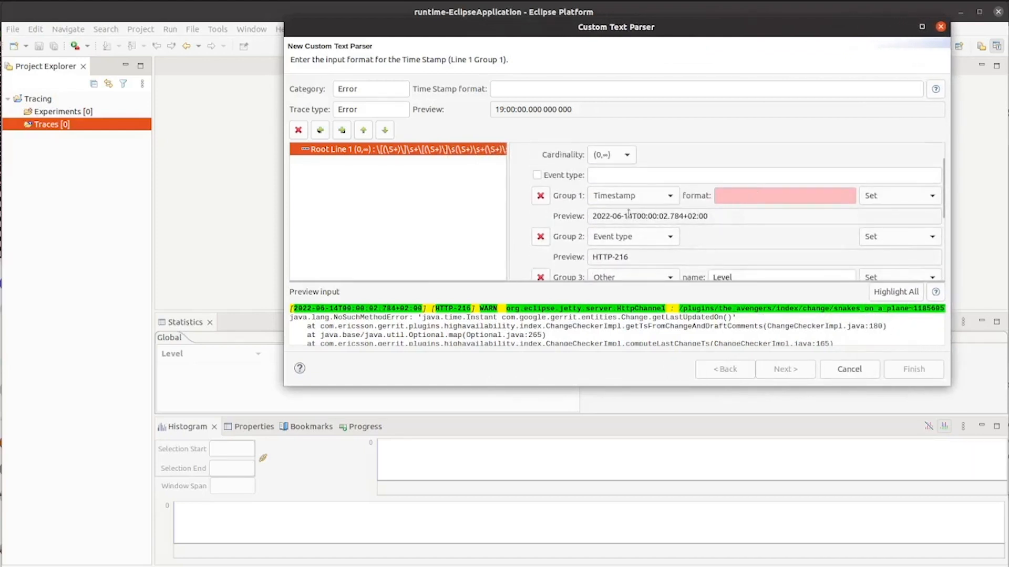
{"action": "left_click", "coordinate": [786, 194]}
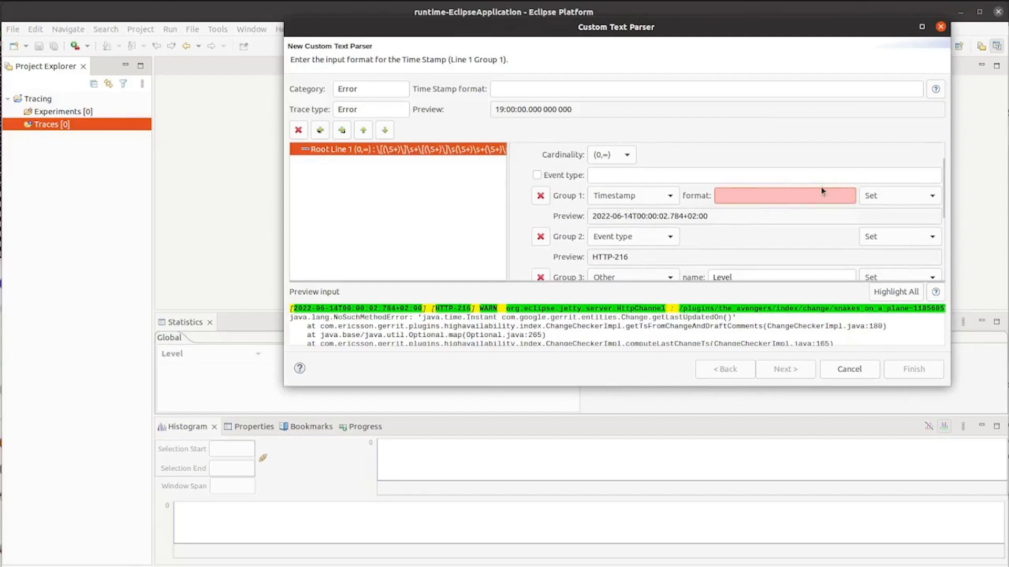
{"action": "left_click", "coordinate": [936, 89]}
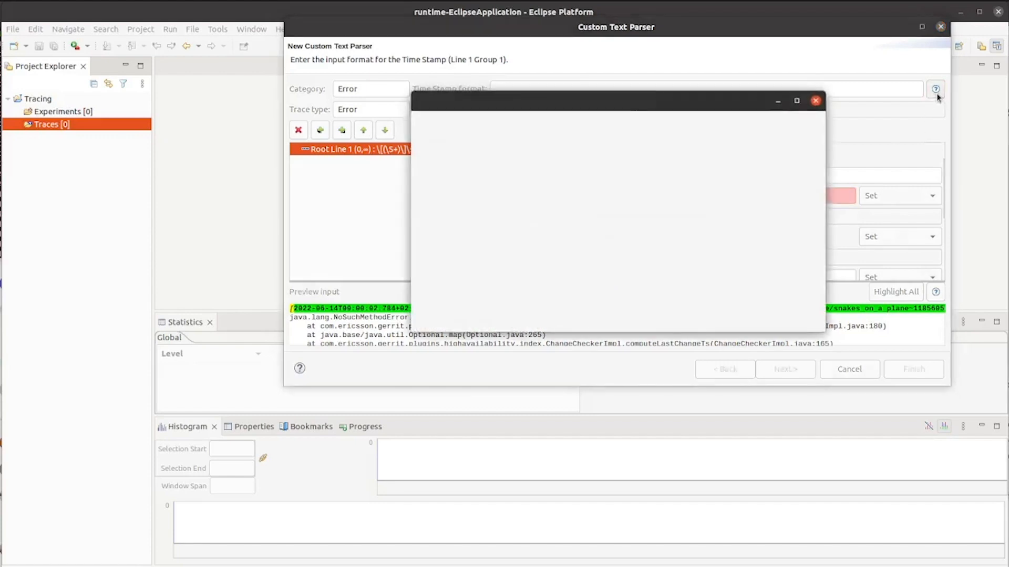
{"action": "scroll", "coordinate": [519, 257], "scroll_direction": "down", "scroll_amount": 2}
{"action": "scroll", "coordinate": [519, 257], "scroll_direction": "down", "scroll_amount": 10}
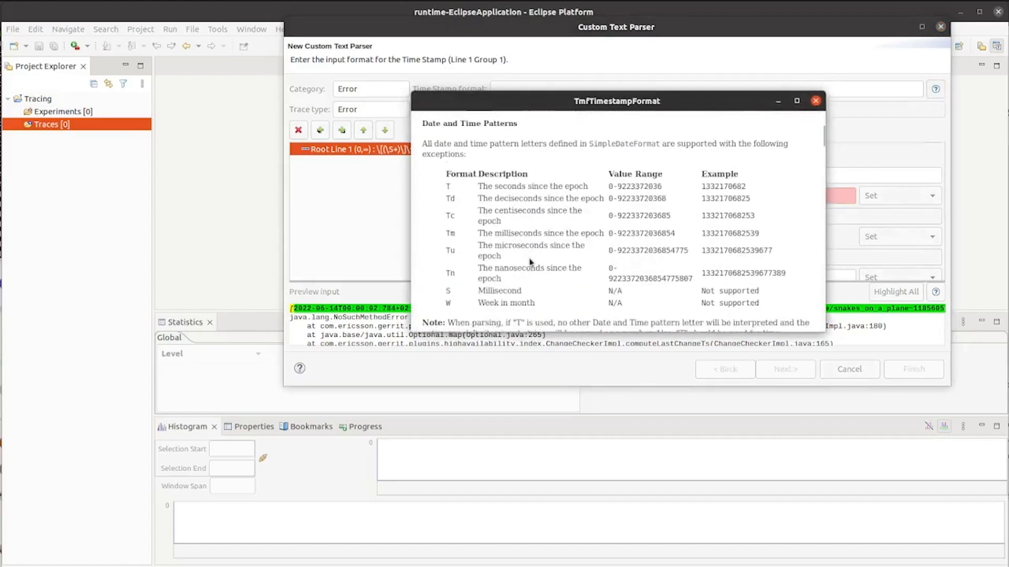
{"action": "scroll", "coordinate": [532, 260], "scroll_direction": "down", "scroll_amount": 12}
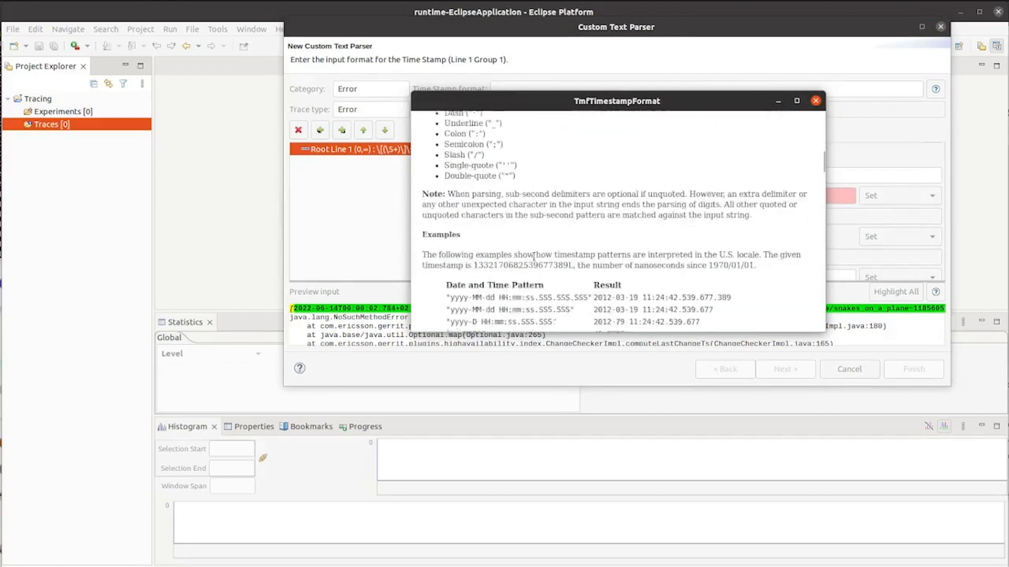
{"action": "left_click_drag", "start_coordinate": [451, 207], "coordinate": [552, 207]}
{"action": "key", "text": "ctrl+c"}
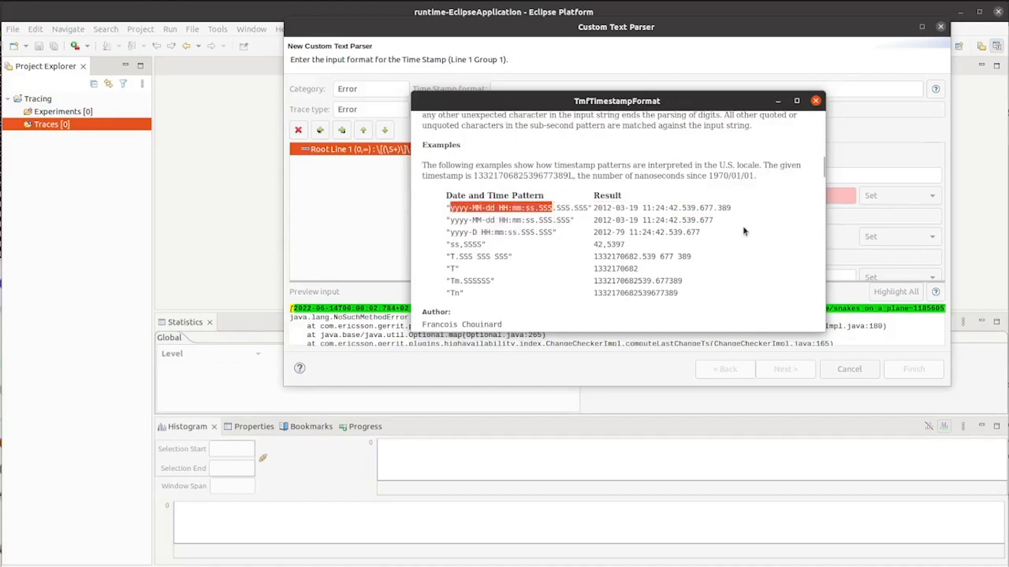
{"action": "left_click", "coordinate": [816, 101]}
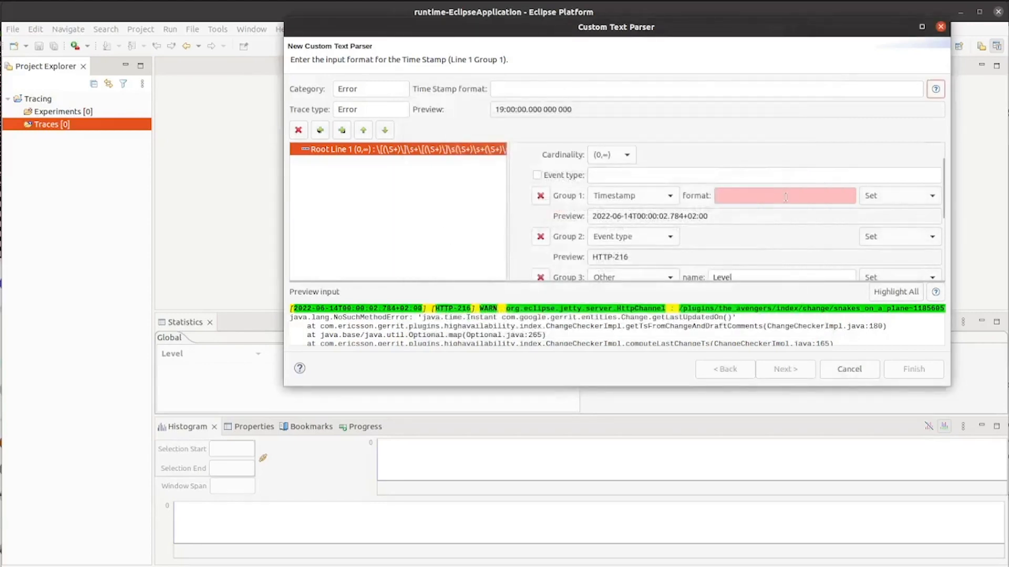
Fill the Group 1 timestamp format with the copied pattern, replacing its space with T to give yyyy-MM-ddTHH:mm:ss.SSS
{"action": "left_click", "coordinate": [786, 195]}
{"action": "key", "text": "ctrl+v"}
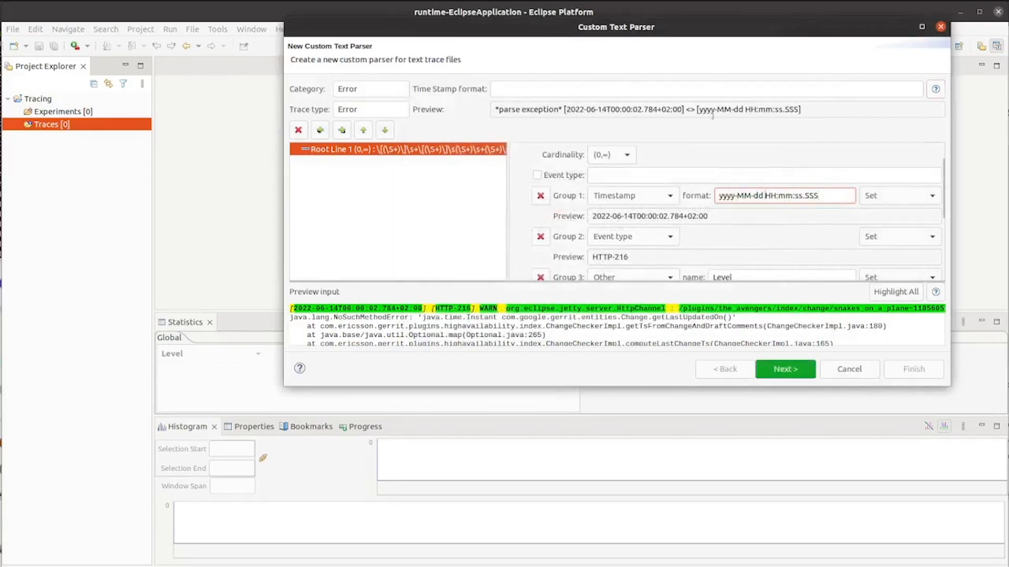
{"action": "key", "text": "BackSpace"}
{"action": "type", "text": "T"}
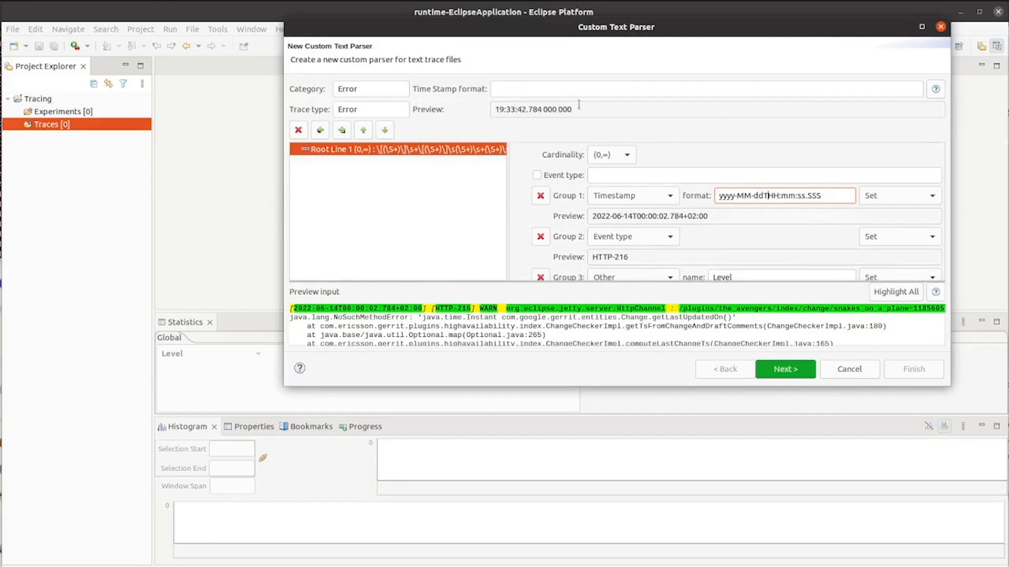
Try YYYY as the parser's overall Time Stamp format
{"action": "left_click", "coordinate": [577, 88]}
{"action": "type", "text": "YYYY"}
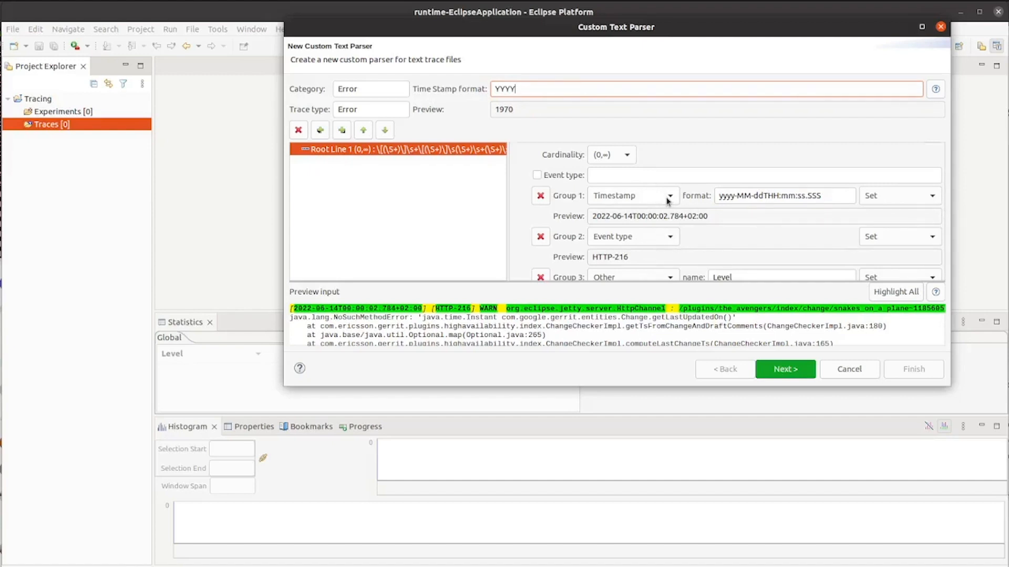
Check the timestamp format help and quote the T in the Group 1 format, making it yyyy-MM-dd'T'HH:mm:ss.SSS
{"action": "left_click", "coordinate": [769, 195]}
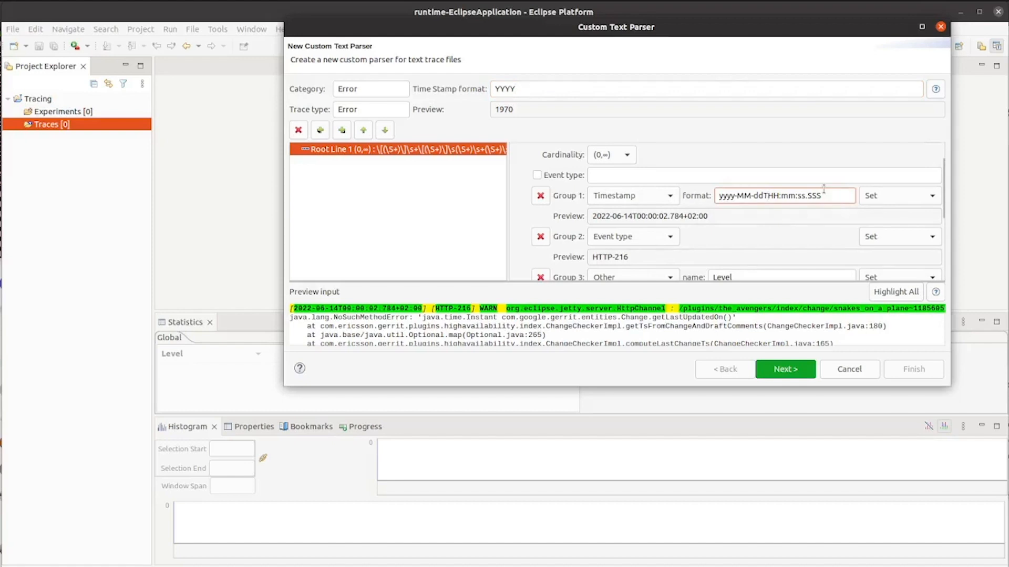
{"action": "left_click", "coordinate": [935, 89]}
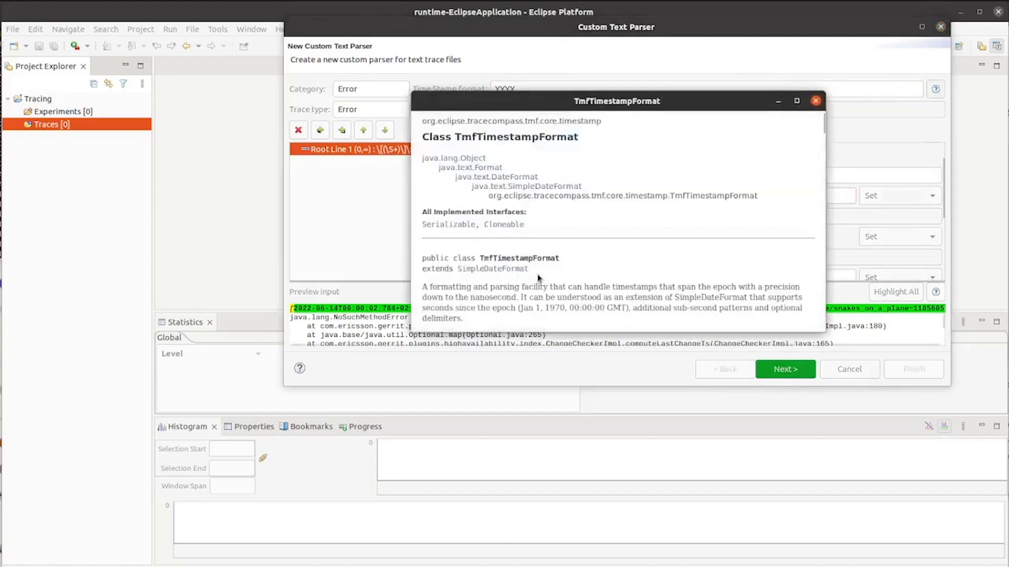
{"action": "scroll", "coordinate": [538, 278], "scroll_direction": "down", "scroll_amount": 5}
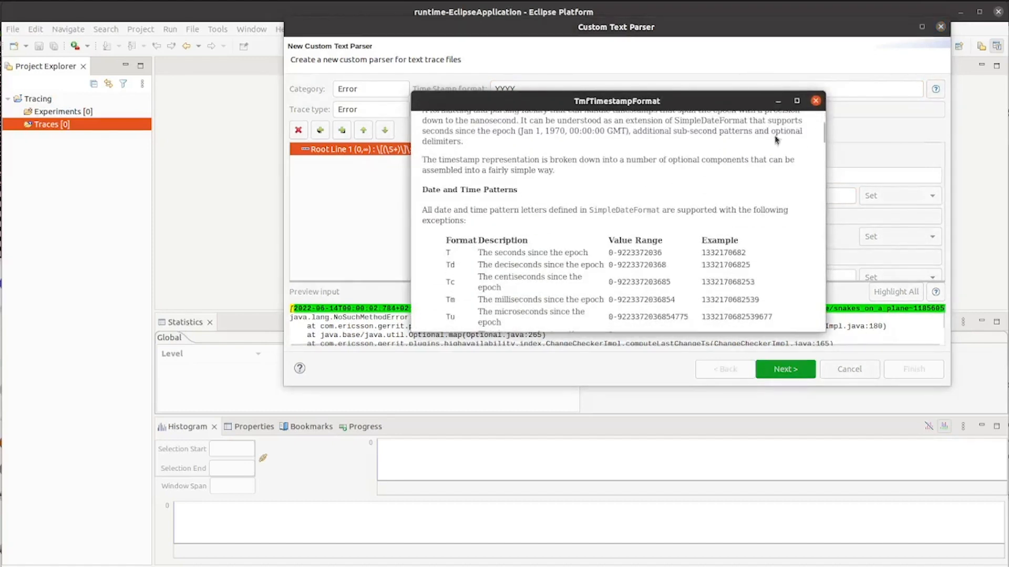
{"action": "left_click", "coordinate": [815, 101]}
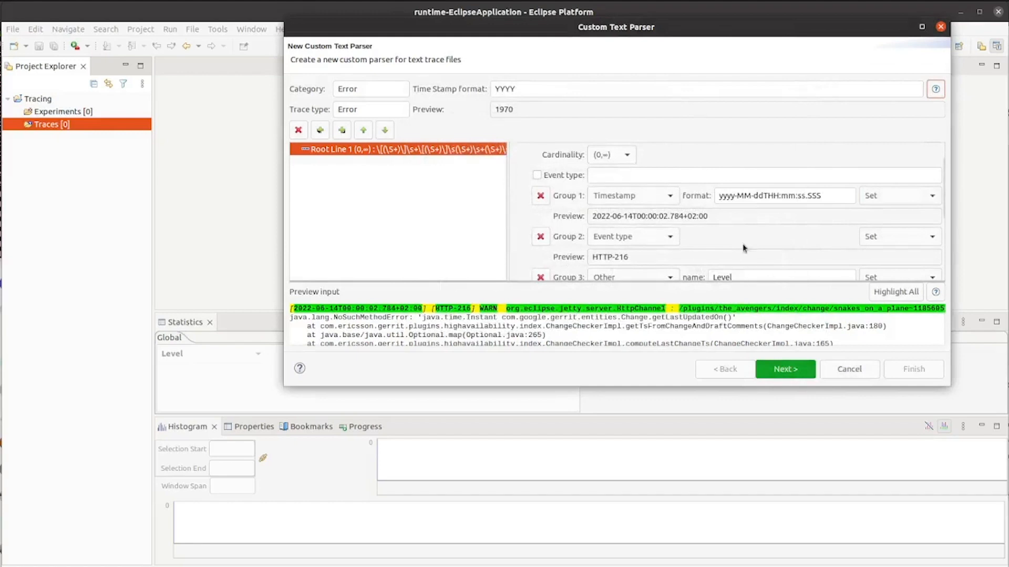
{"action": "left_click", "coordinate": [764, 194]}
{"action": "type", "text": "'"}
{"action": "type", "text": "'"}
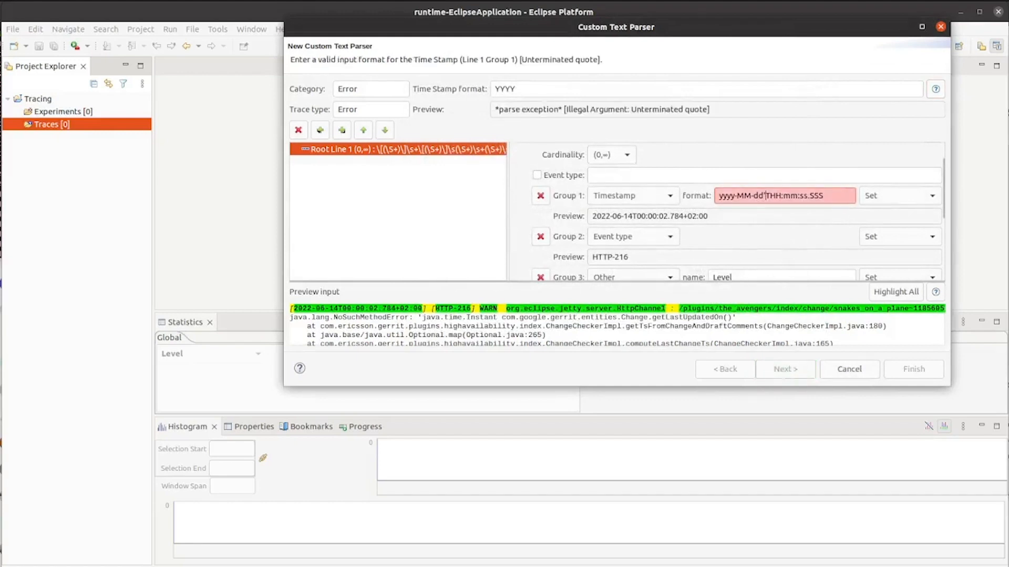
{"action": "key", "text": "Right"}
{"action": "type", "text": "'"}
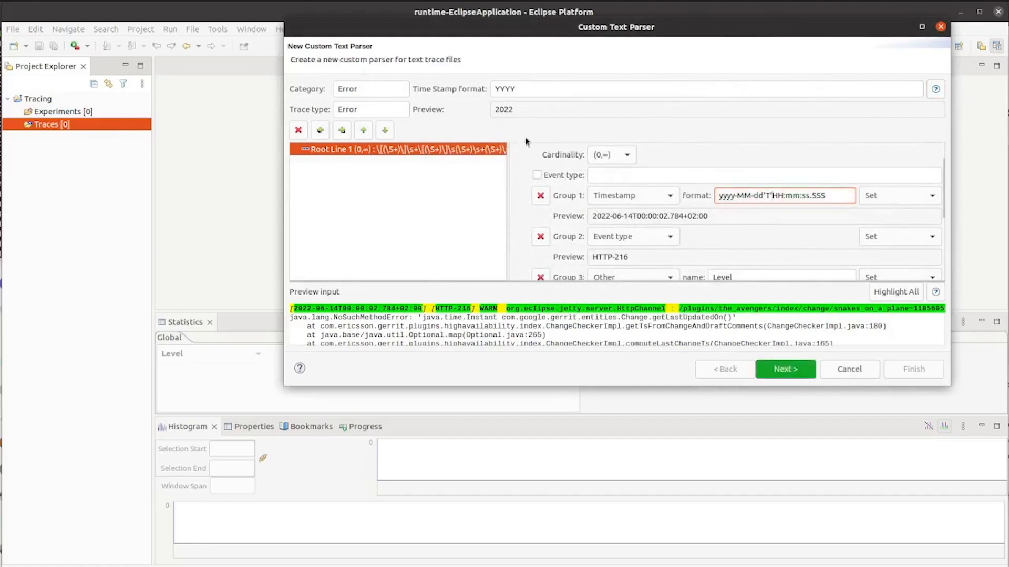
Clear the parser's overall Time Stamp format
{"action": "double_click", "coordinate": [535, 86]}
{"action": "key", "text": "BackSpace"}
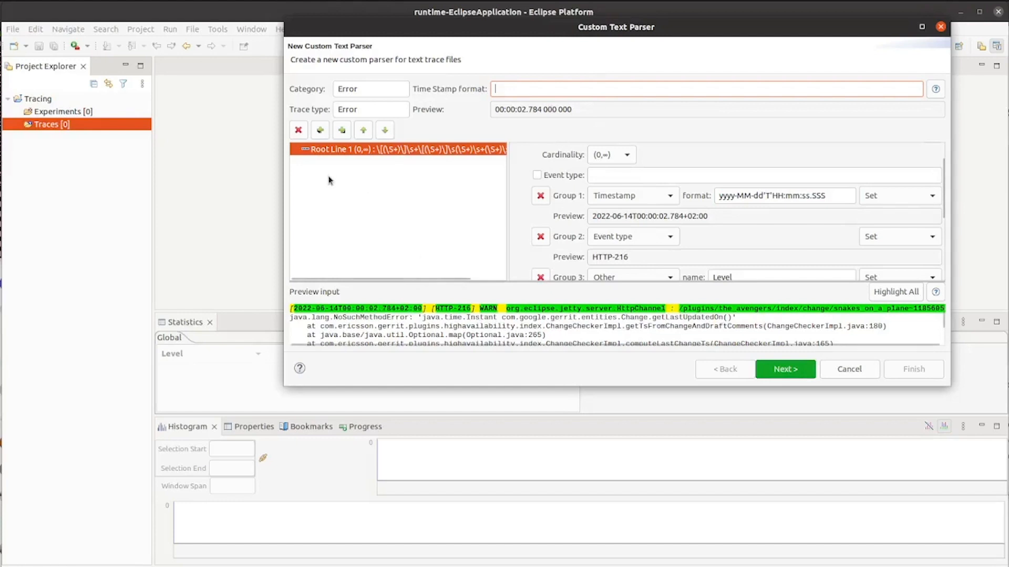
Add a child line under the root line and set its regular expression to (\S+)\:\s+(.*)
{"action": "left_click", "coordinate": [341, 130]}
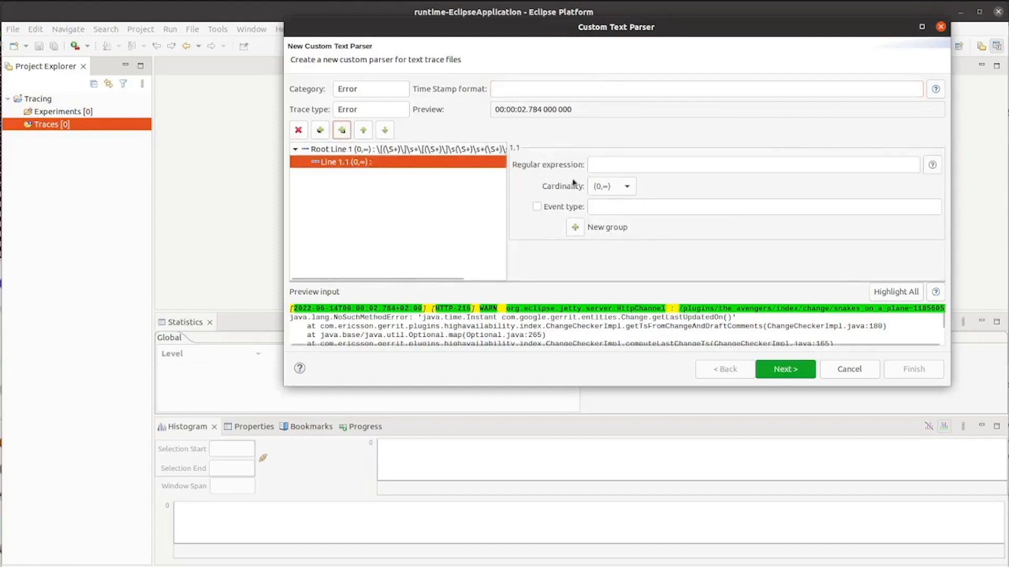
{"action": "left_click", "coordinate": [610, 165]}
{"action": "type", "text": "\\s"}
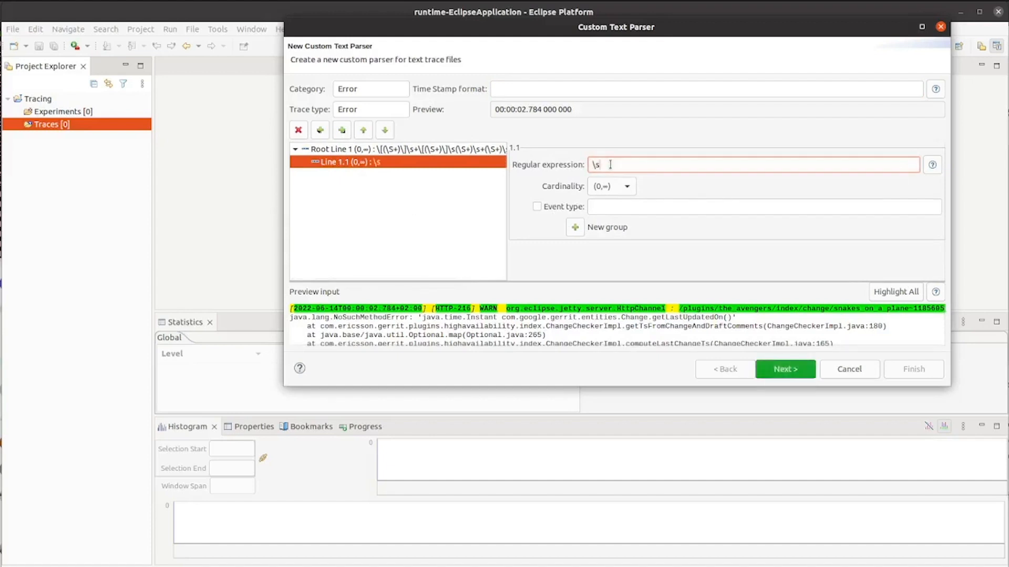
{"action": "key", "text": "BackSpace"}
{"action": "key", "text": "BackSpace"}
{"action": "type", "text": "("}
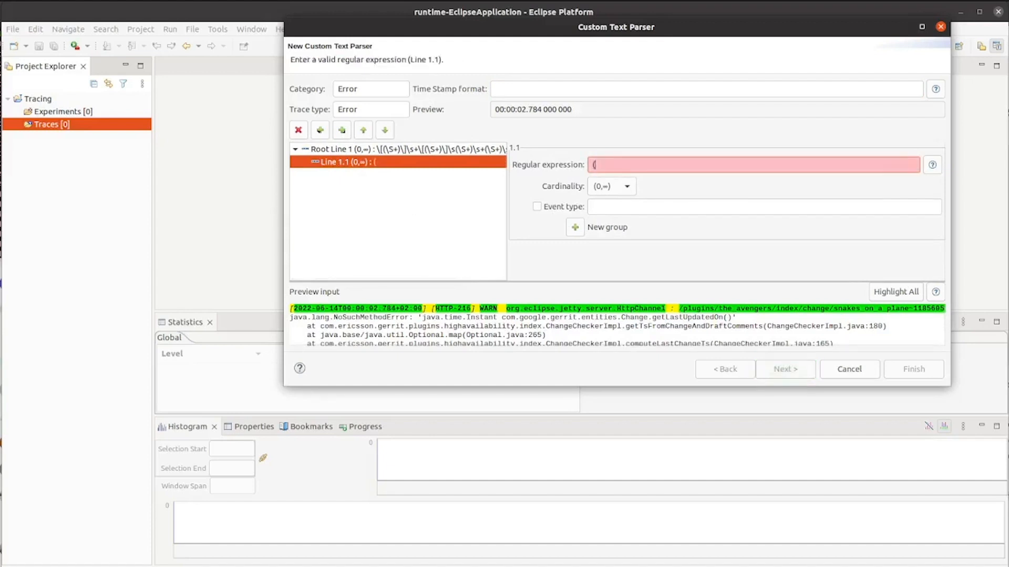
{"action": "type", "text": "\\S+)\\s"}
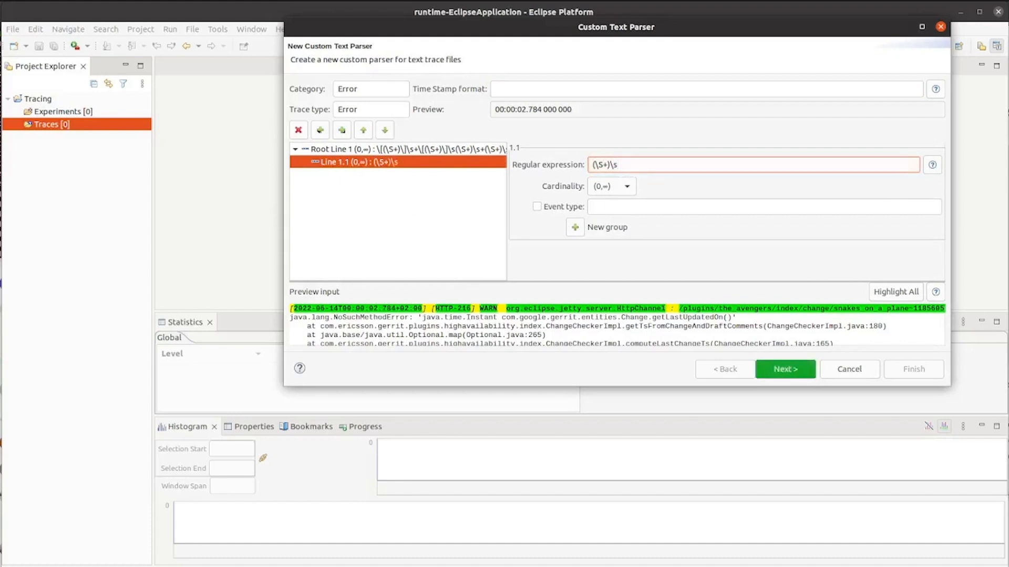
{"action": "left_click", "coordinate": [612, 164]}
{"action": "type", "text": "\\:\\s("}
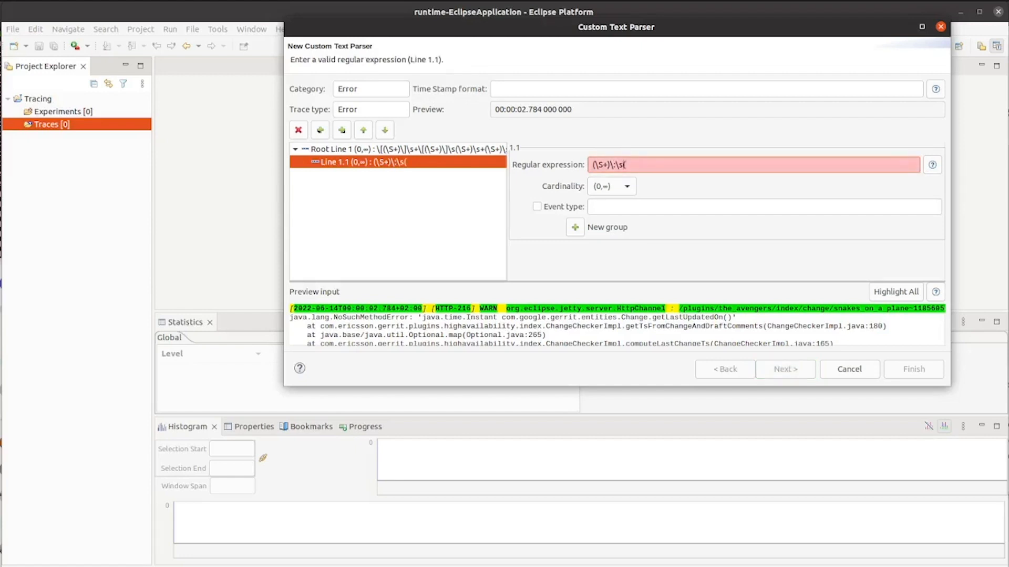
{"action": "type", "text": "+"}
{"action": "type", "text": "*)"}
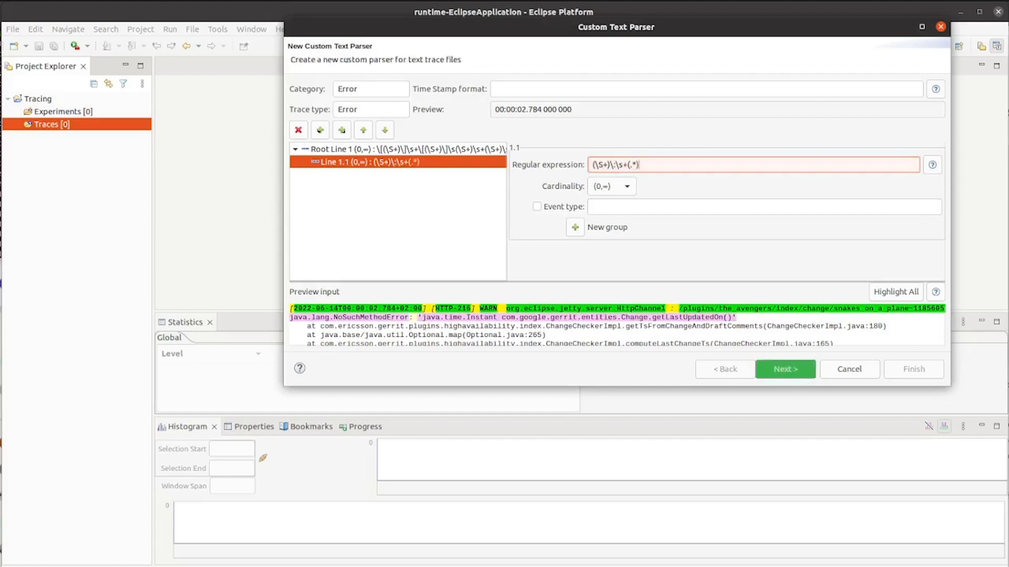
Add a Message group to the child line and set the line's cardinality to (1,1)
{"action": "left_click", "coordinate": [575, 228]}
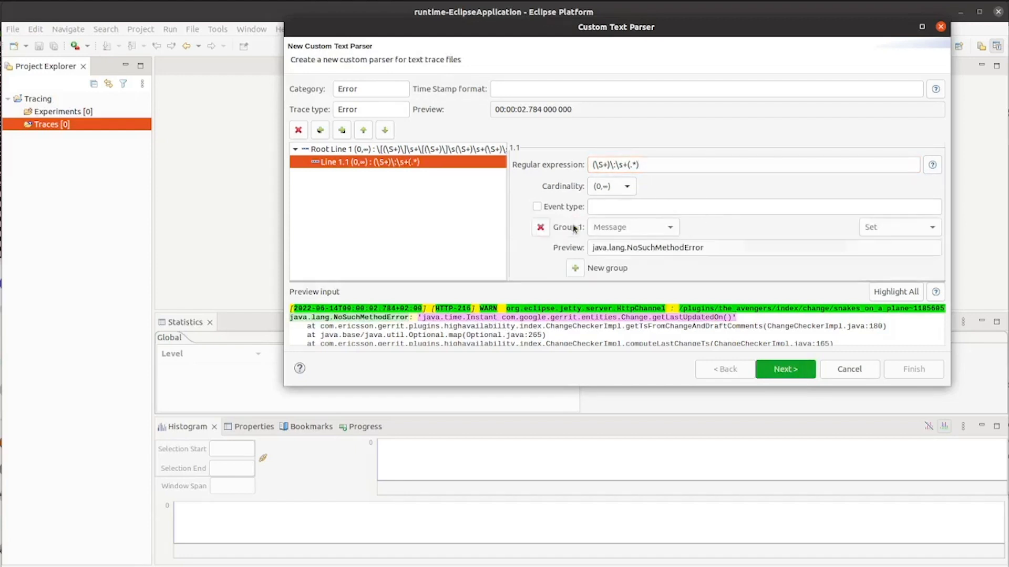
{"action": "left_click", "coordinate": [632, 188]}
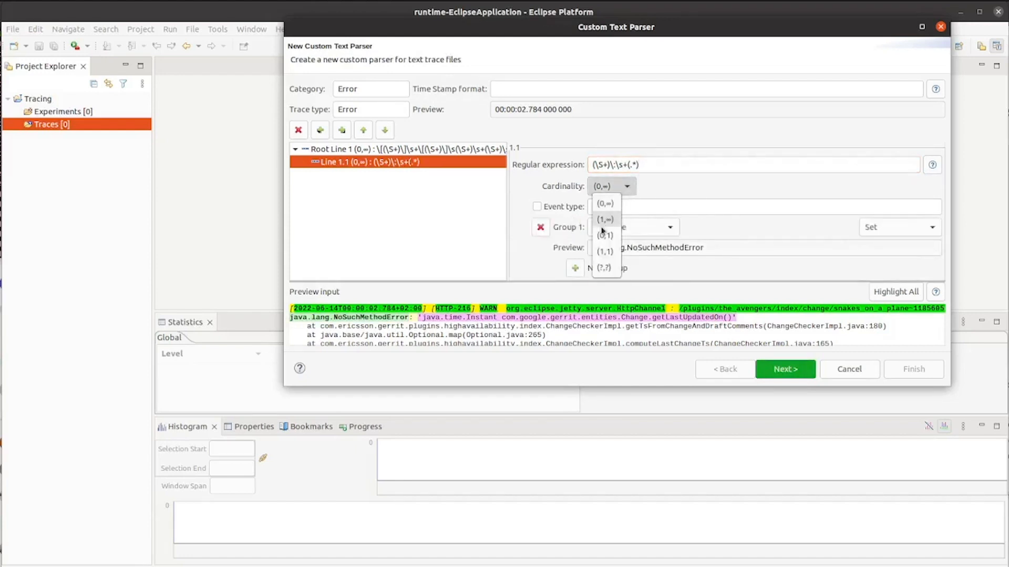
{"action": "left_click", "coordinate": [605, 249]}
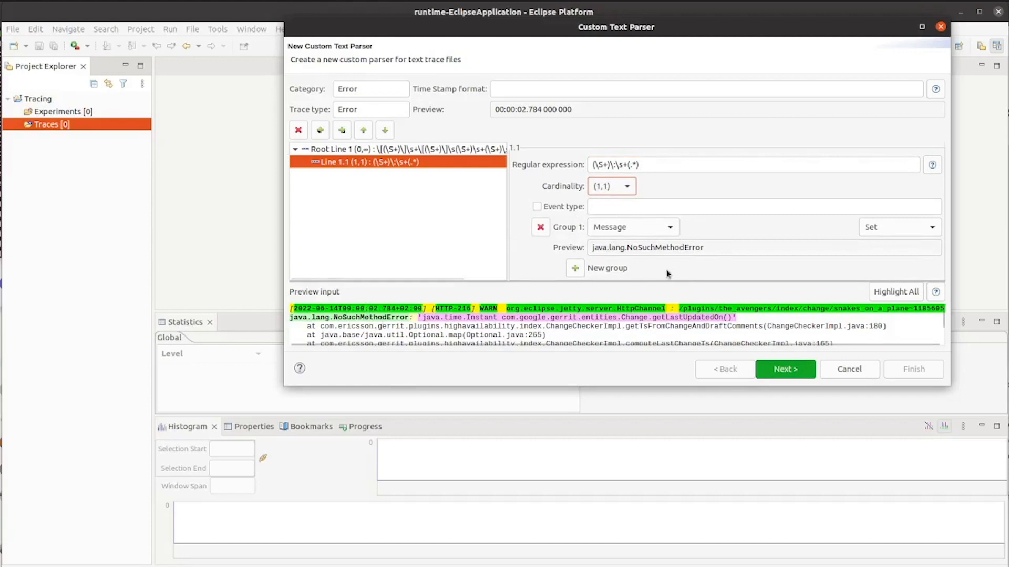
Change Group 1 of Line 1.1 to type Other and name it Exception
{"action": "left_click", "coordinate": [669, 229]}
{"action": "left_click", "coordinate": [632, 322]}
{"action": "left_click", "coordinate": [753, 226]}
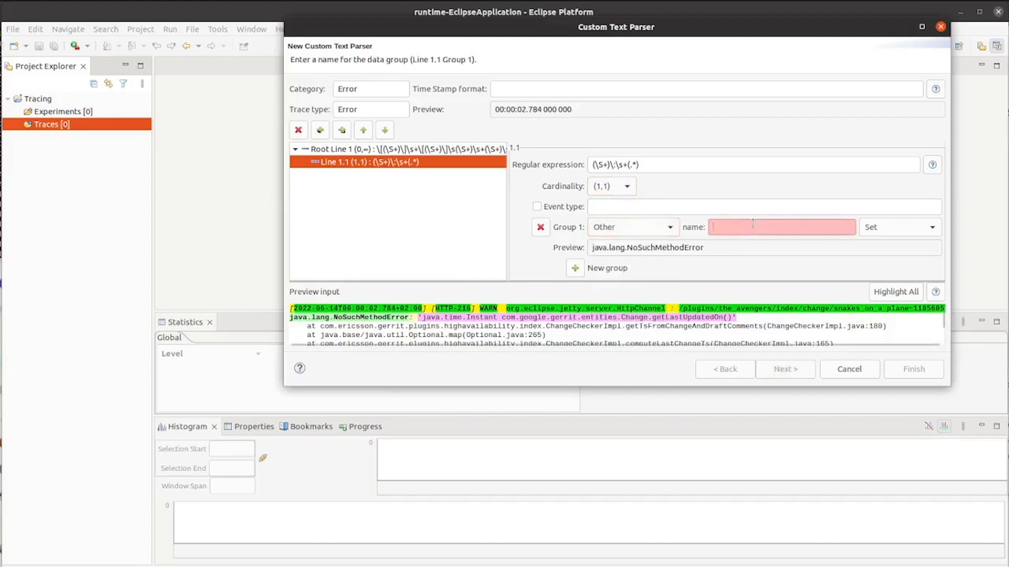
{"action": "type", "text": "Exception"}
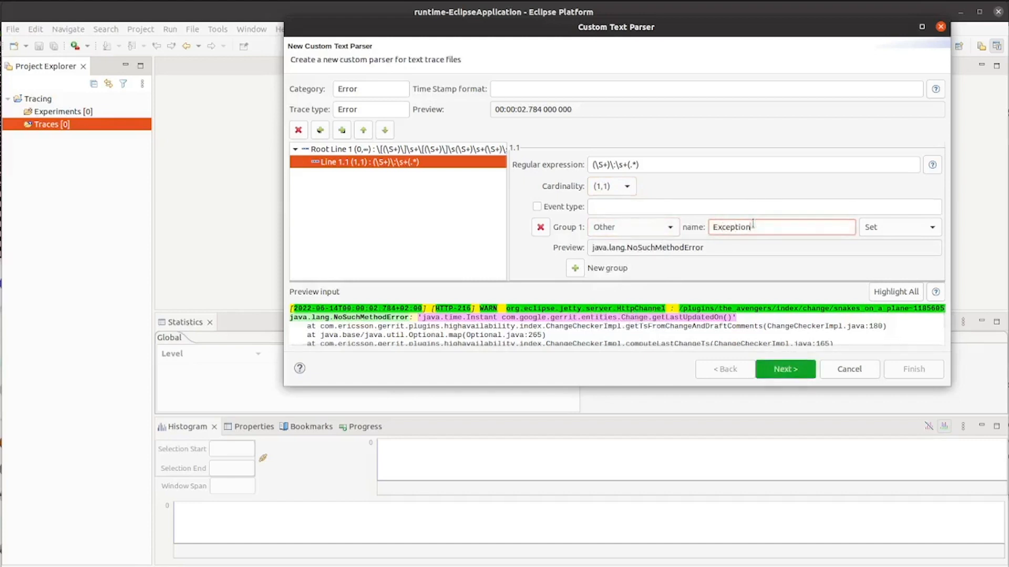
Add a second group to Line 1.1 and assign it the Message type
{"action": "left_click", "coordinate": [574, 268]}
{"action": "left_click", "coordinate": [657, 269]}
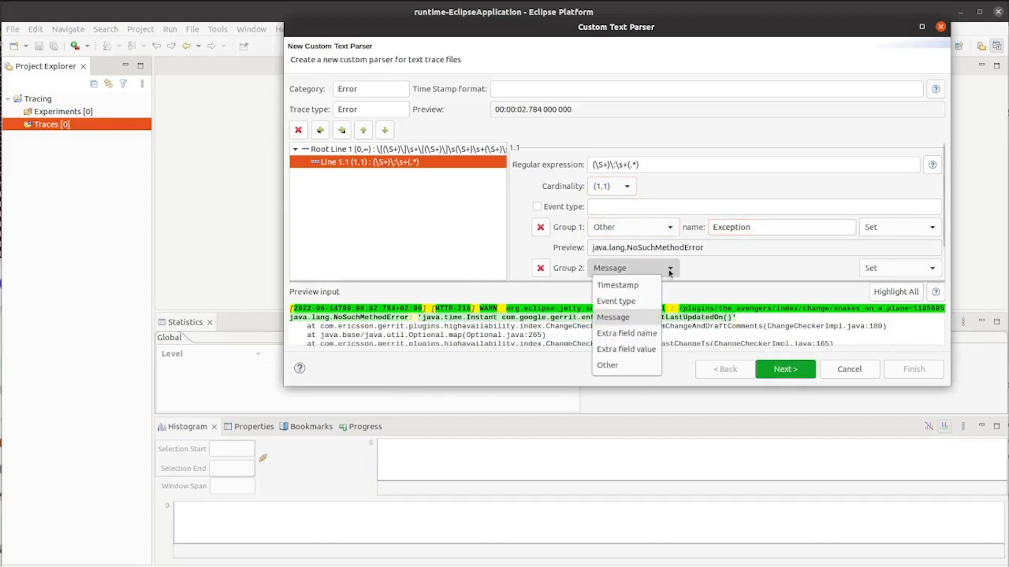
{"action": "left_click", "coordinate": [628, 368]}
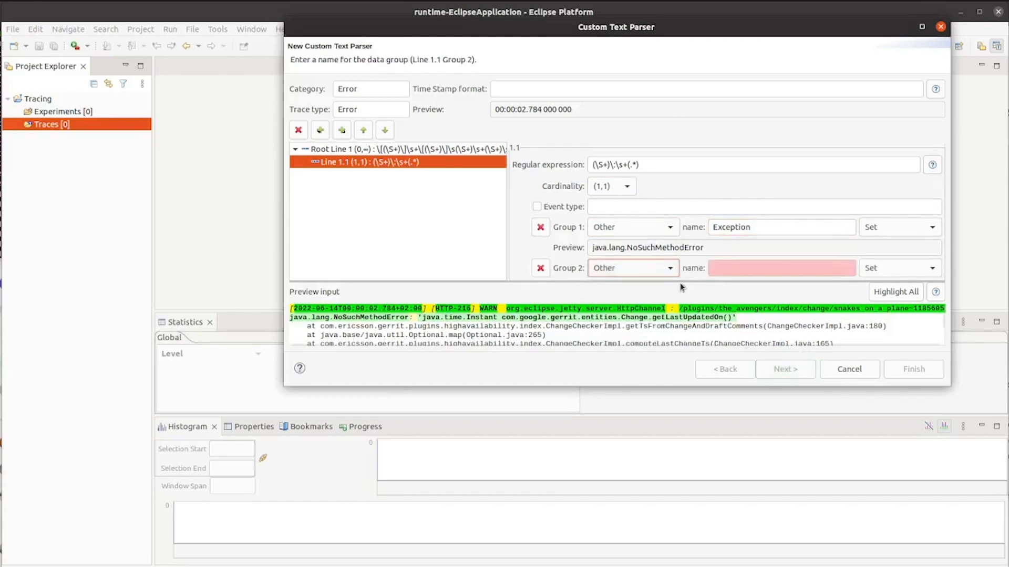
{"action": "scroll", "coordinate": [525, 227], "scroll_direction": "down", "scroll_amount": 2}
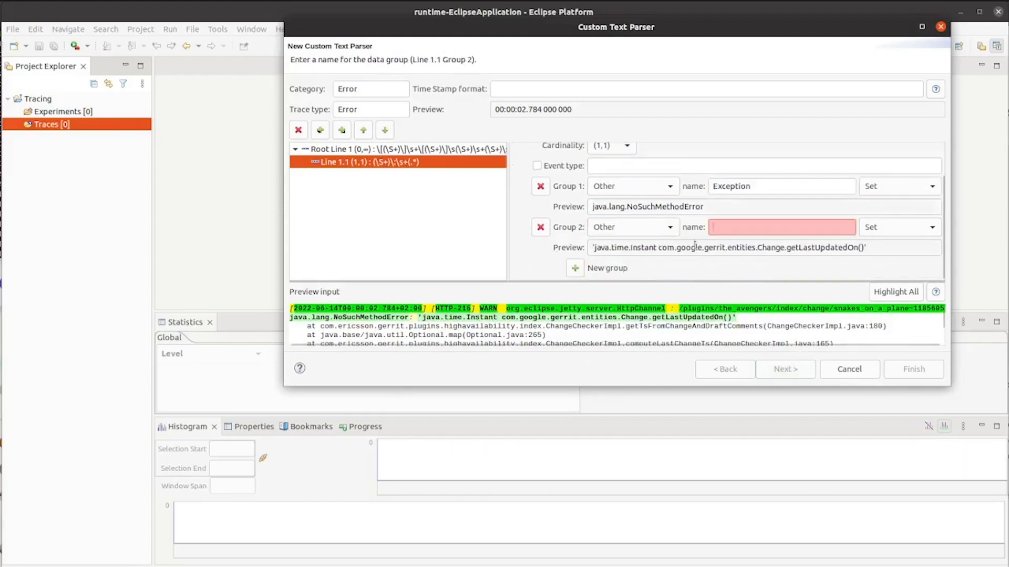
{"action": "left_click", "coordinate": [802, 223]}
{"action": "type", "text": "mess"}
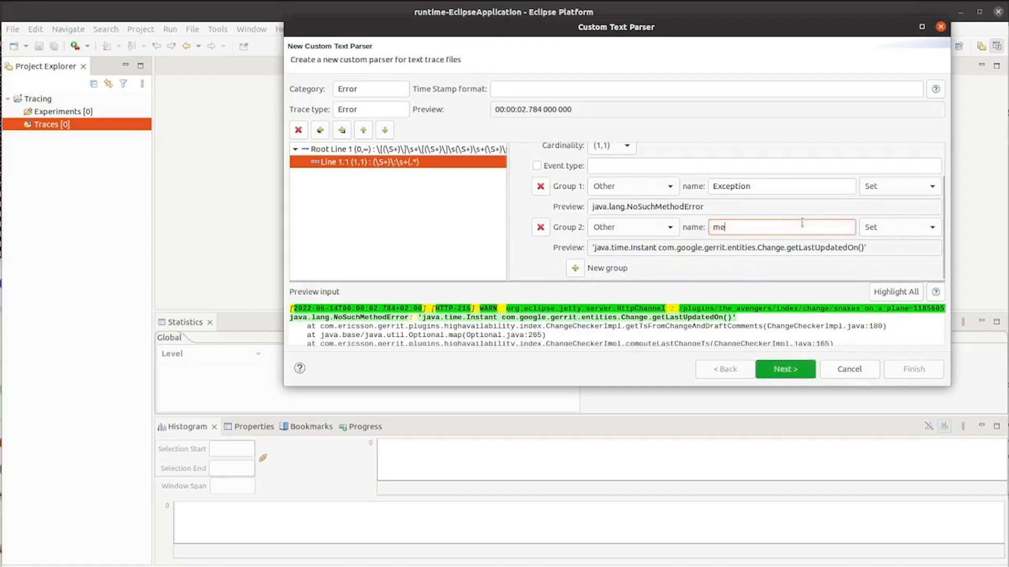
{"action": "left_click", "coordinate": [670, 231]}
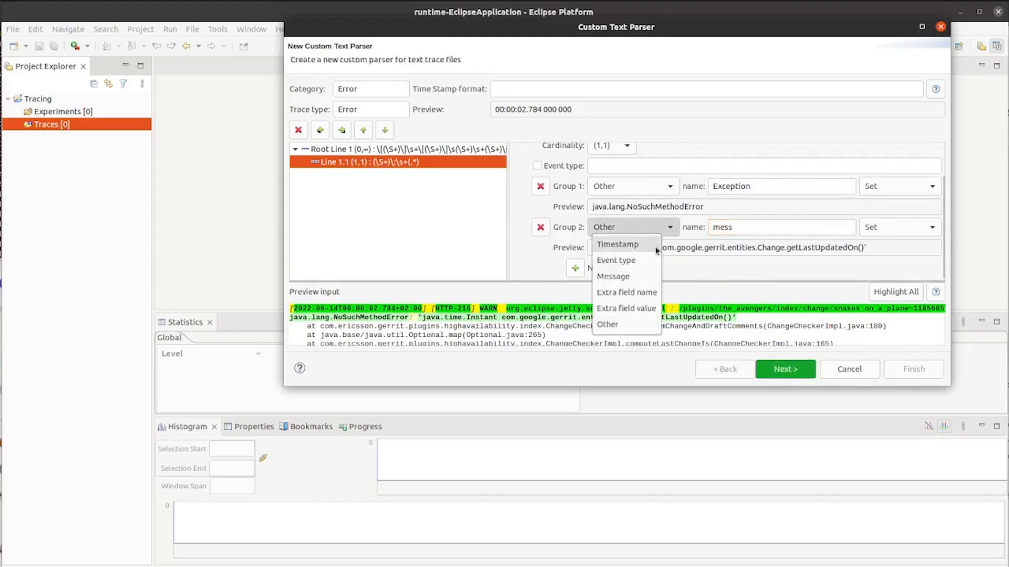
{"action": "left_click", "coordinate": [650, 273]}
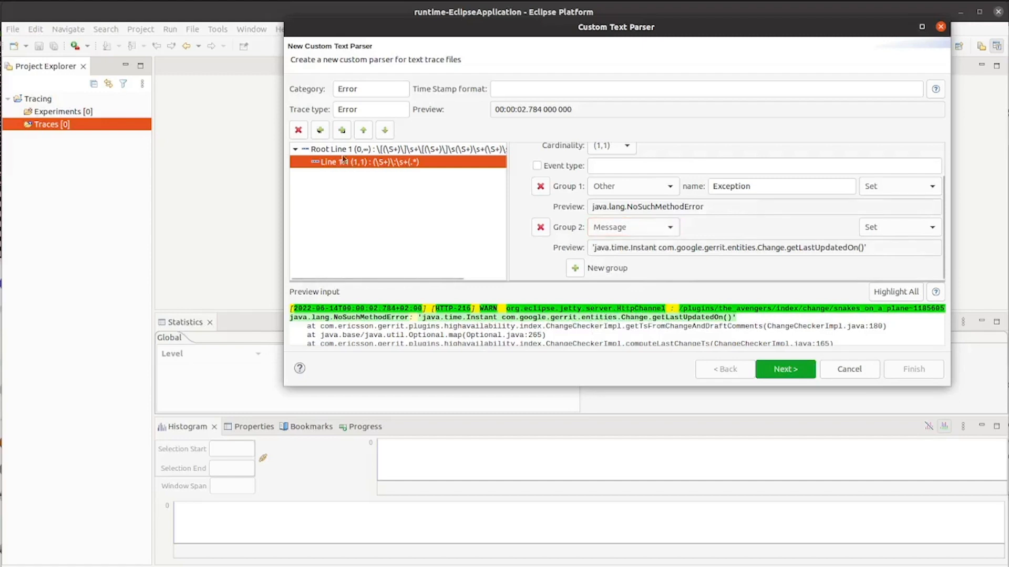
Add a child line under Line 1.1 and begin its regular expression with \s+at\s+(\S+)
{"action": "left_click", "coordinate": [340, 130]}
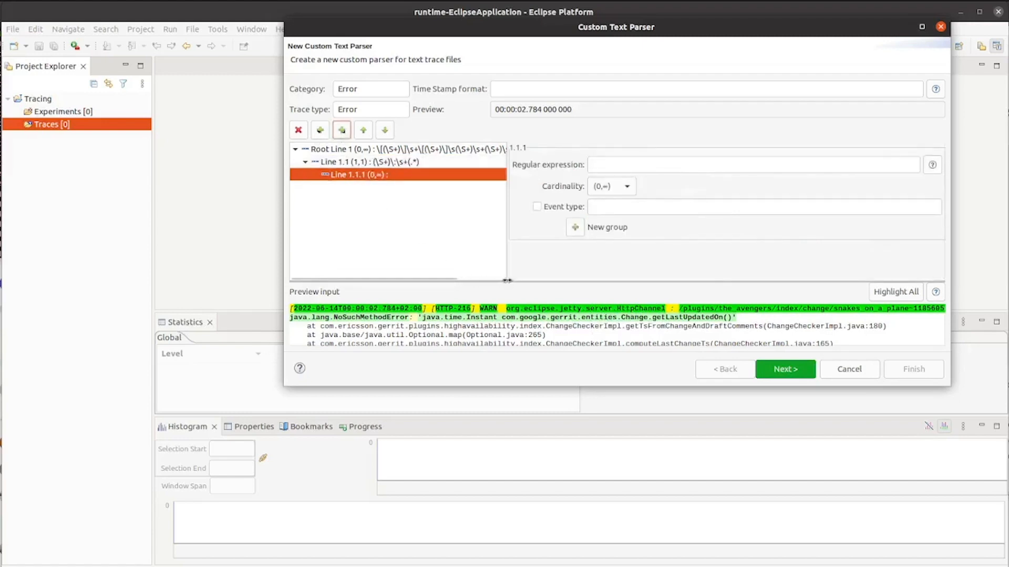
{"action": "left_click", "coordinate": [610, 162]}
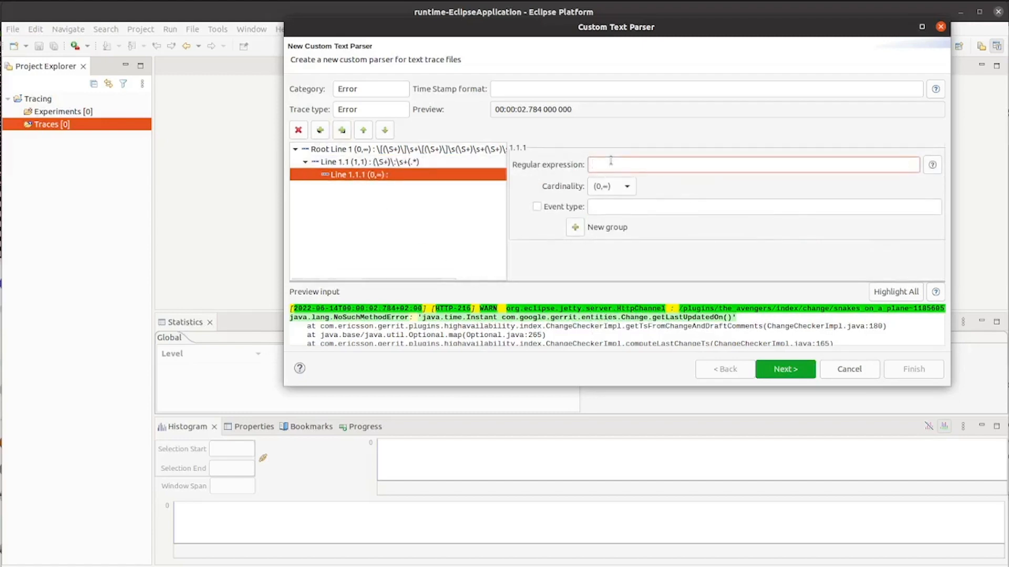
{"action": "type", "text": "\\s+at\\s+"}
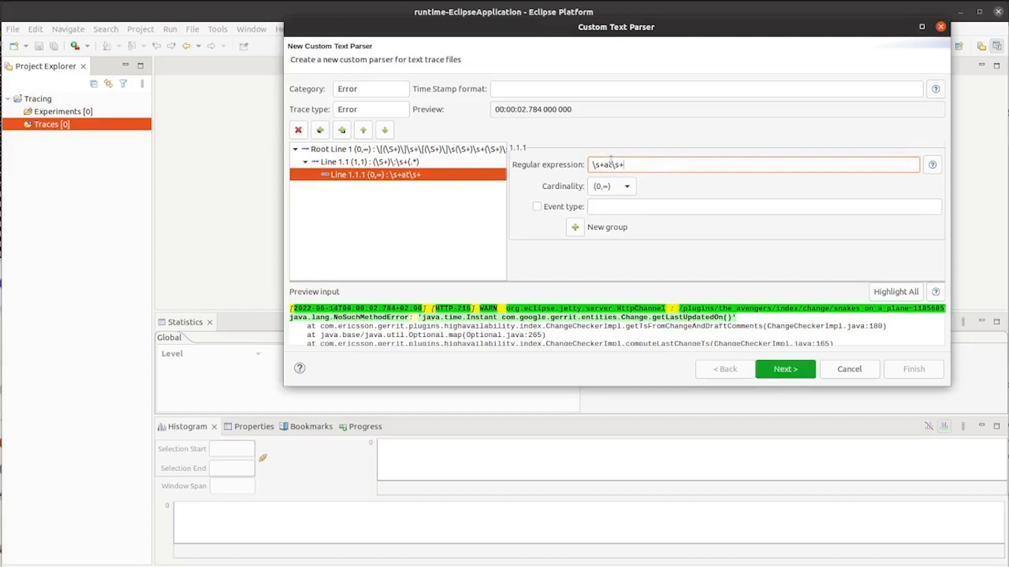
{"action": "type", "text": "(\\S+"}
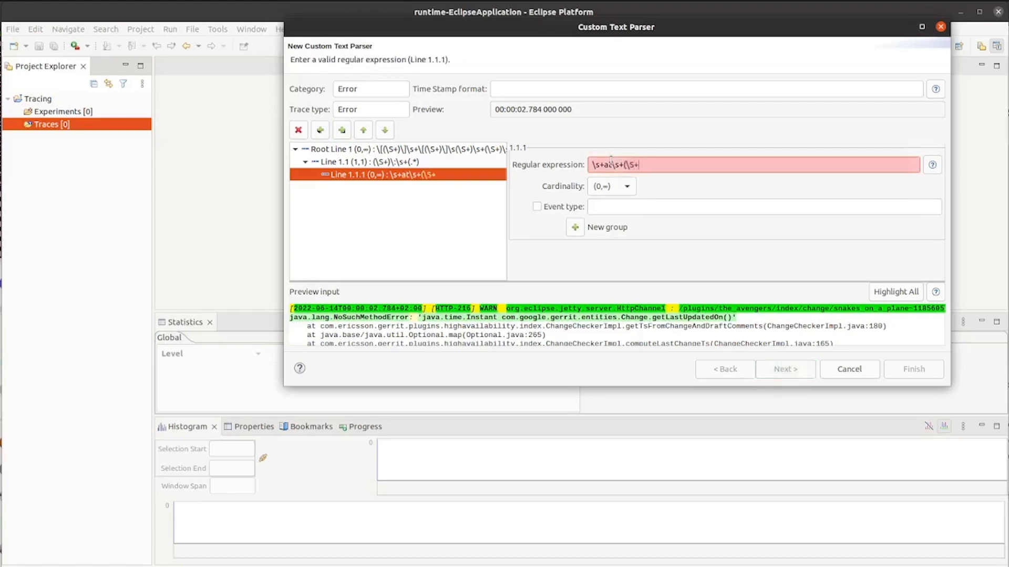
{"action": "type", "text": ")"}
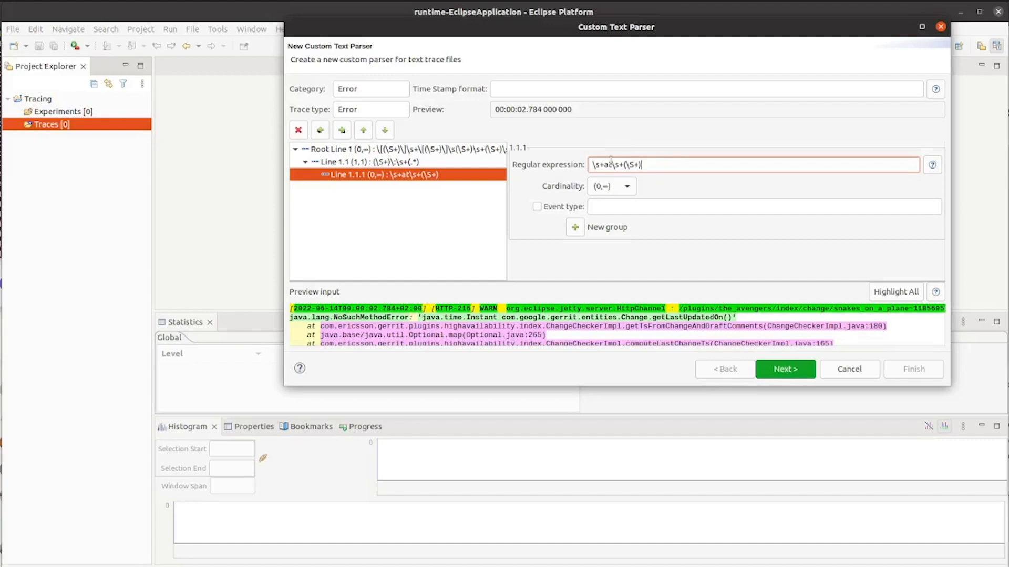
Extend Line 1.1.1's regular expression to capture the file and line number, making it \s+at\s+(\S+)\((\S+)\:(\d+)\)
{"action": "type", "text": "\\("}
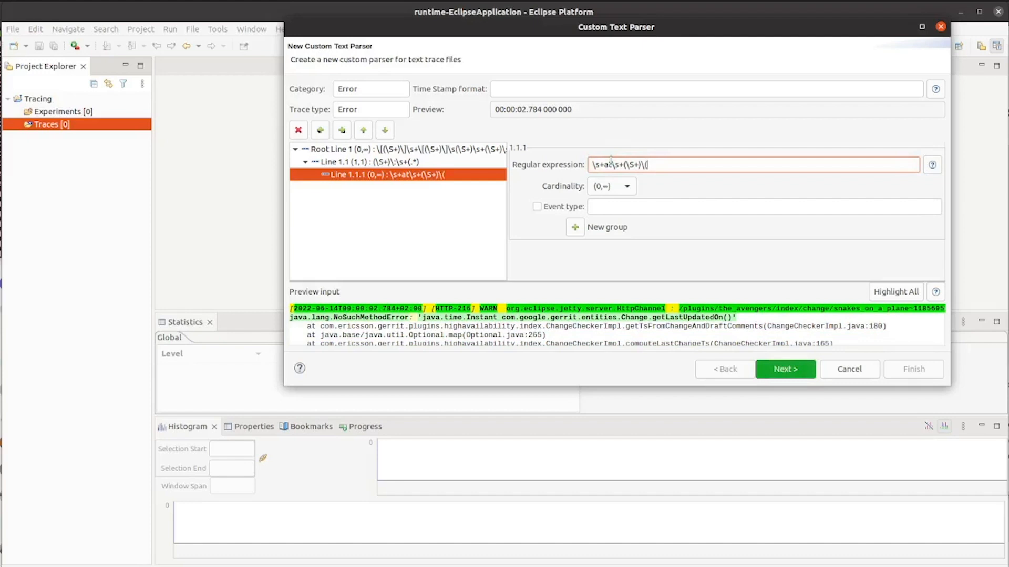
{"action": "type", "text": "\\S+"}
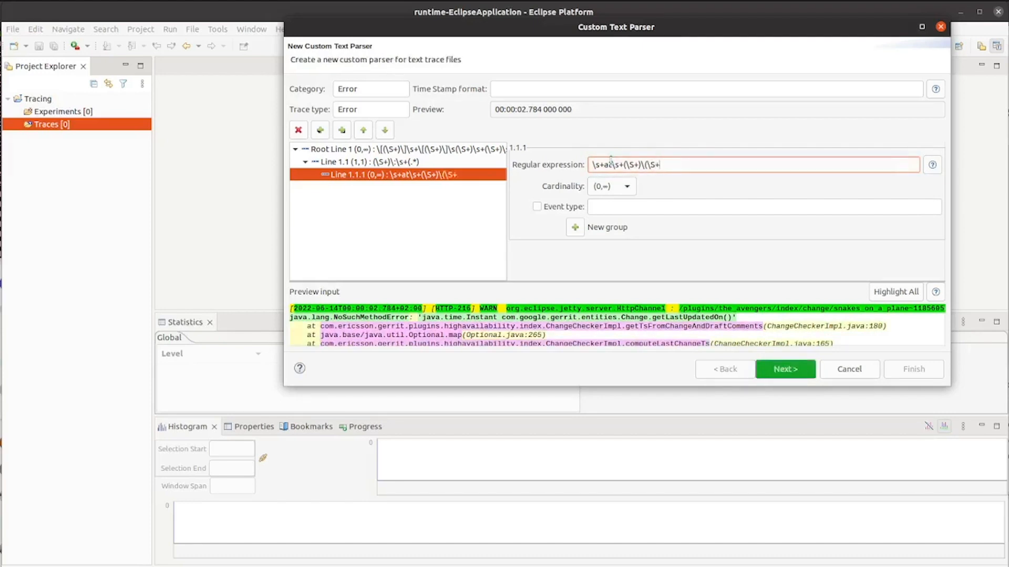
{"action": "type", "text": ":"}
{"action": "type", "text": ")"}
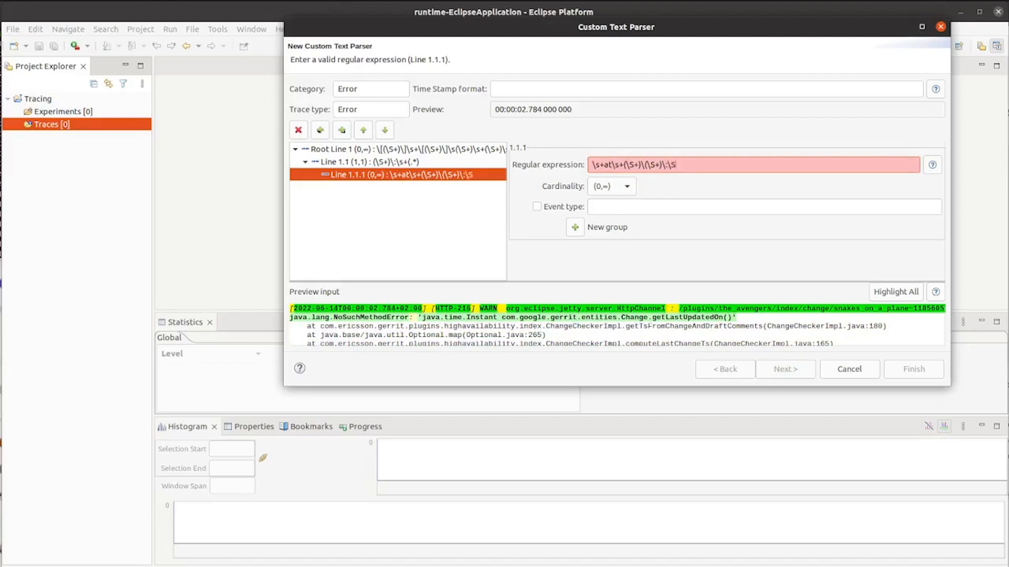
{"action": "key", "text": "BackSpace"}
{"action": "type", "text": "D+"}
{"action": "type", "text": ")\\"}
{"action": "type", "text": "("}
{"action": "key", "text": "BackSpace"}
{"action": "type", "text": "d"}
{"action": "type", "text": "("}
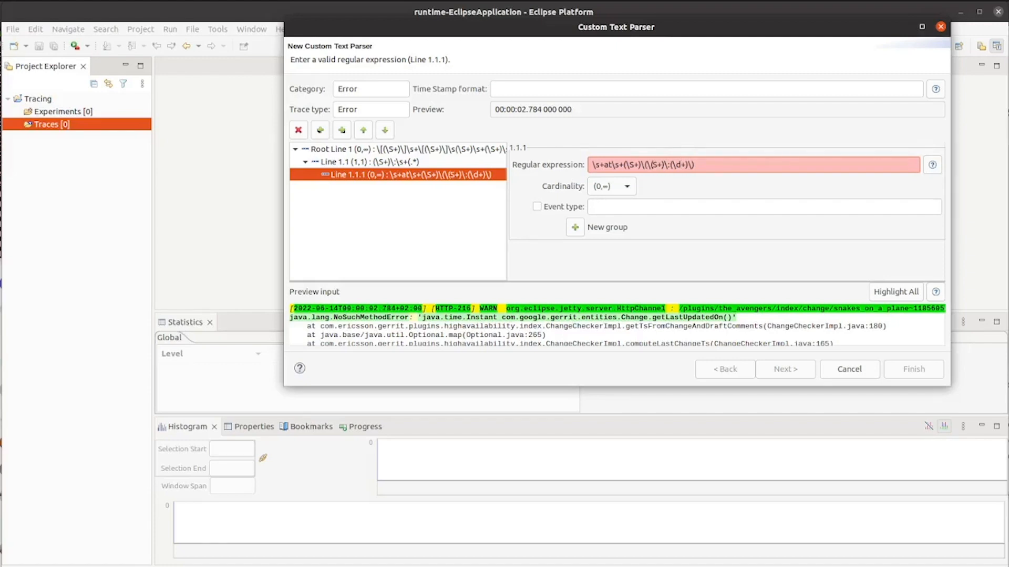
{"action": "key", "text": "BackSpace"}
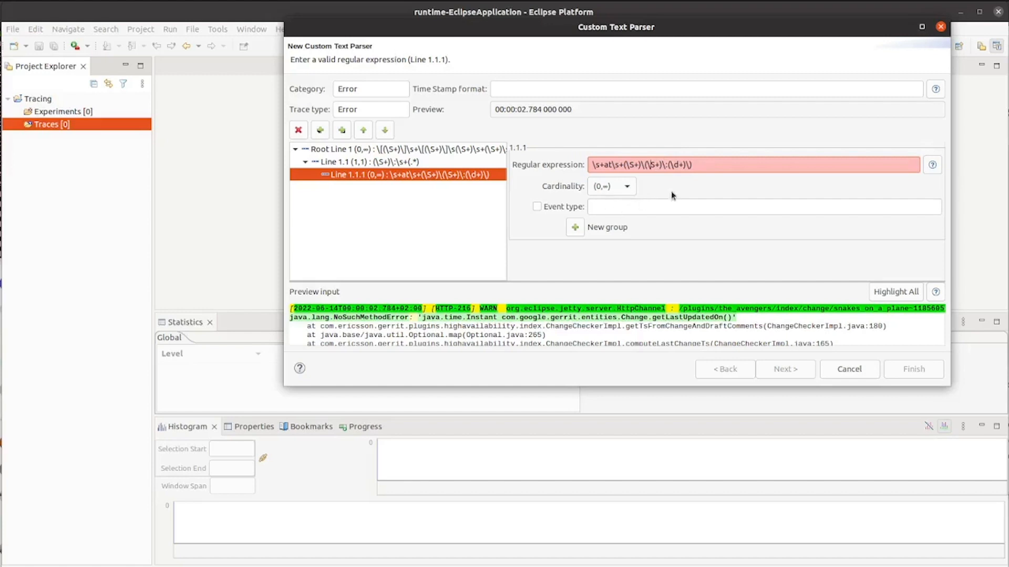
{"action": "type", "text": "("}
{"action": "key", "text": "BackSpace"}
{"action": "key", "text": "Left"}
{"action": "type", "text": "("}
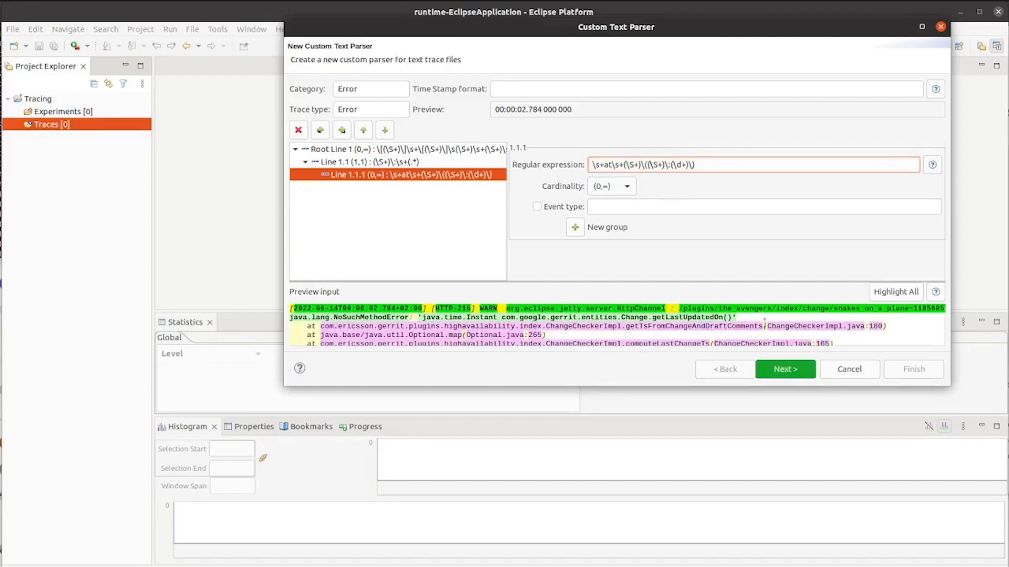
Add a first group to Line 1.1.1 with type Other and name it Function
{"action": "left_click", "coordinate": [578, 228]}
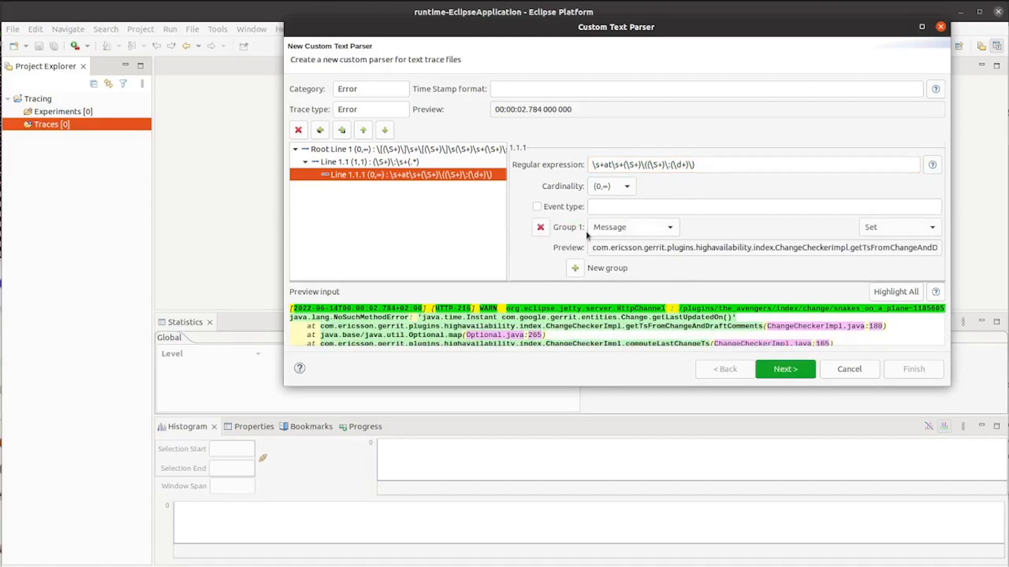
{"action": "left_click", "coordinate": [633, 227]}
{"action": "left_click", "coordinate": [654, 326]}
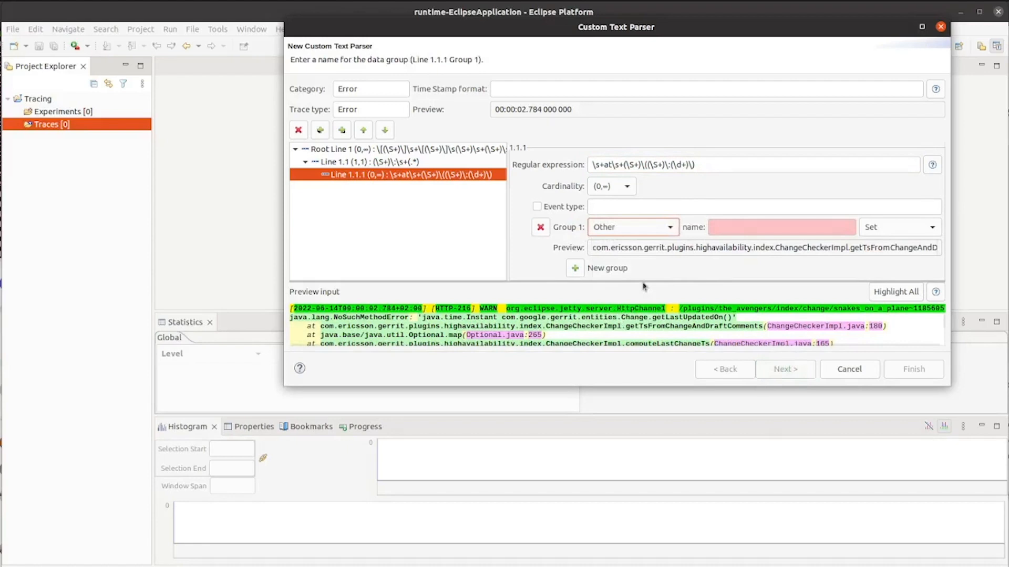
{"action": "left_click", "coordinate": [732, 228]}
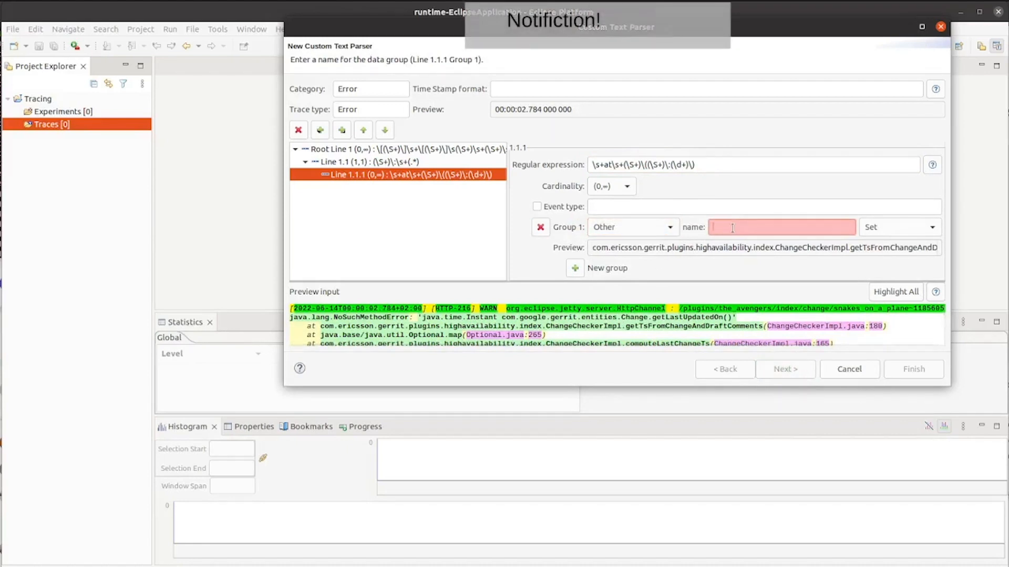
{"action": "type", "text": "Function"}
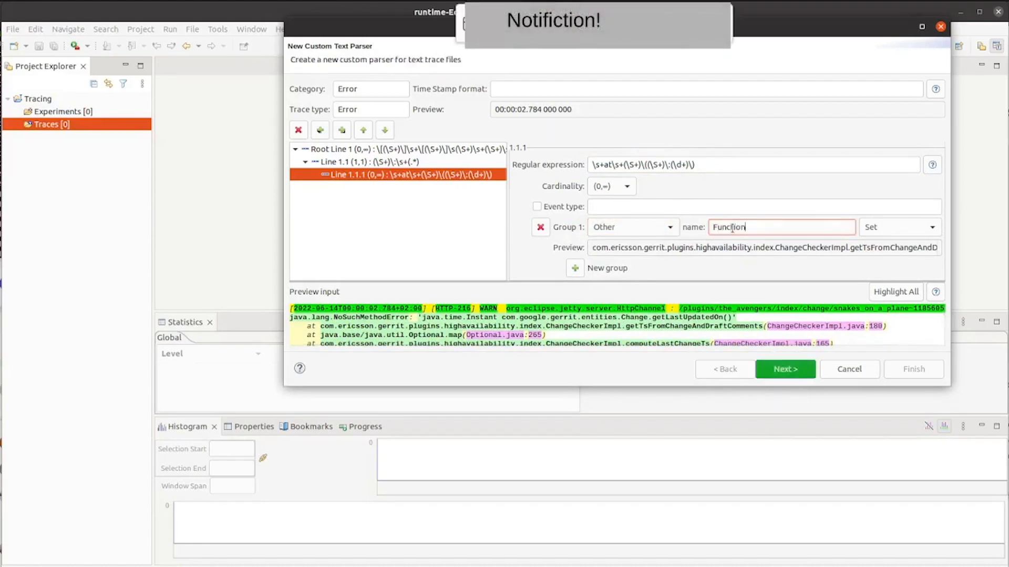
Add a second group to Line 1.1.1 with type Other and name it File
{"action": "left_click", "coordinate": [575, 268]}
{"action": "left_click", "coordinate": [667, 268]}
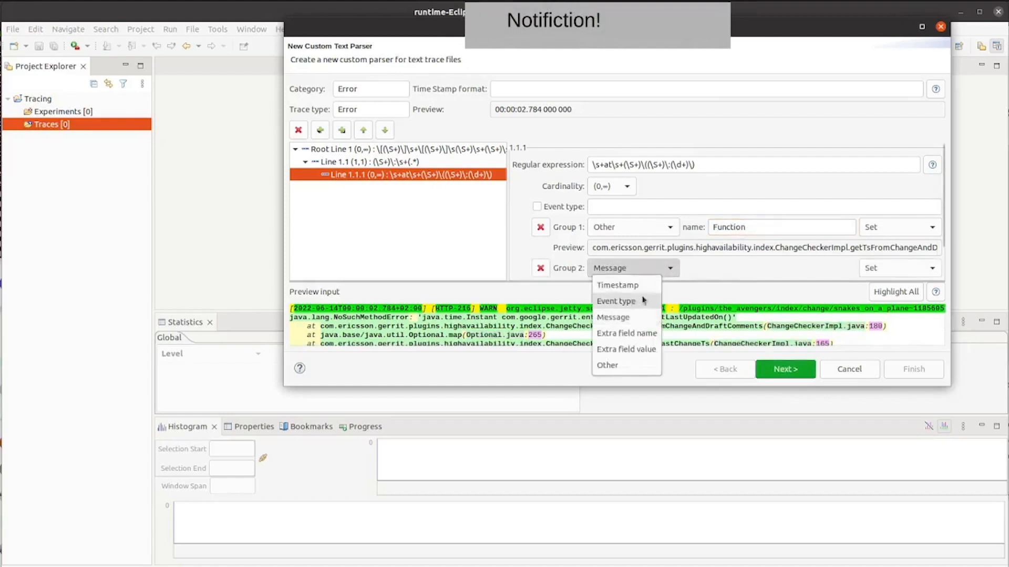
{"action": "left_click", "coordinate": [609, 366]}
{"action": "left_click", "coordinate": [771, 267]}
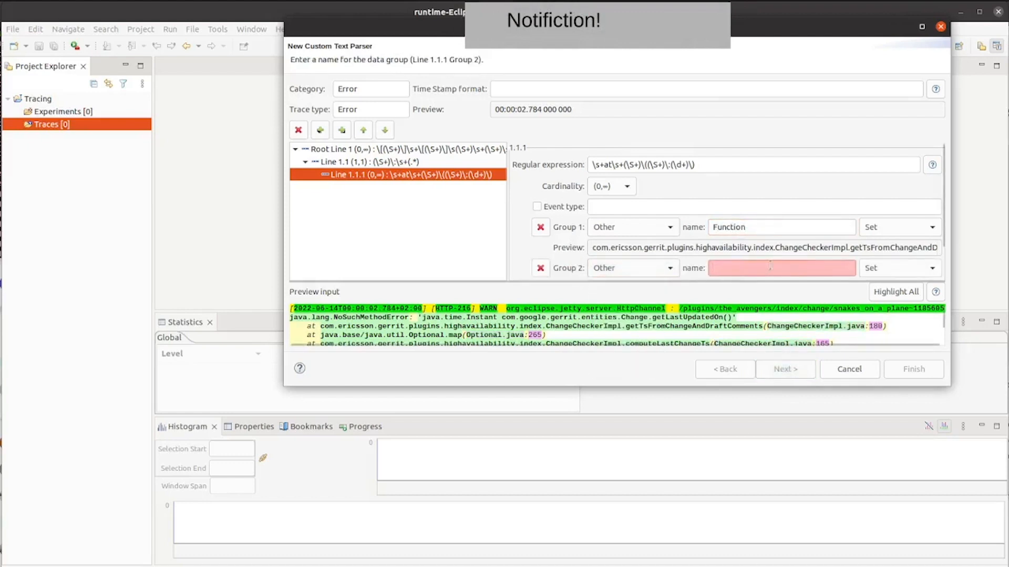
{"action": "type", "text": "Source"}
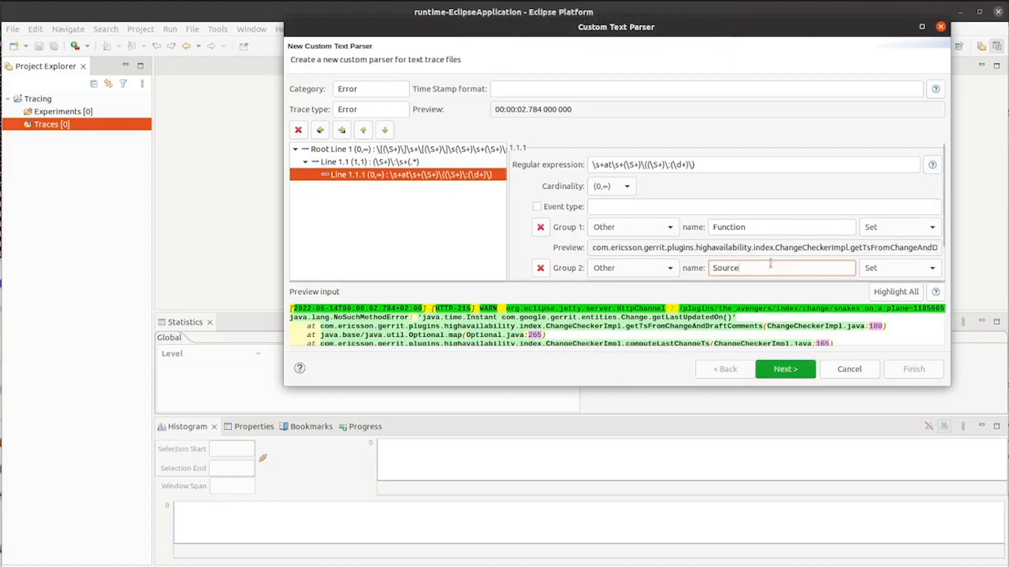
{"action": "key", "text": "ctrl+a"}
{"action": "type", "text": "FGi"}
{"action": "key", "text": "BackSpace"}
{"action": "key", "text": "BackSpace"}
{"action": "type", "text": "ile"}
Add a third group of type Other named Line to Line 1.1.1, and finish the parser with all output columns kept
{"action": "scroll", "coordinate": [640, 242], "scroll_direction": "down", "scroll_amount": 2}
{"action": "left_click", "coordinate": [575, 268]}
{"action": "left_click", "coordinate": [636, 269]}
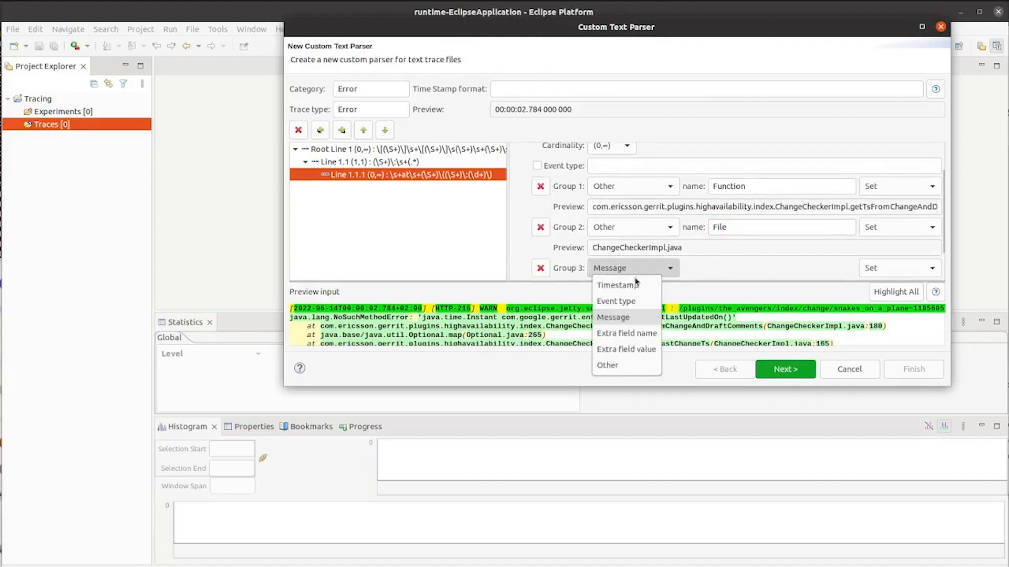
{"action": "left_click", "coordinate": [625, 366]}
{"action": "left_click", "coordinate": [729, 270]}
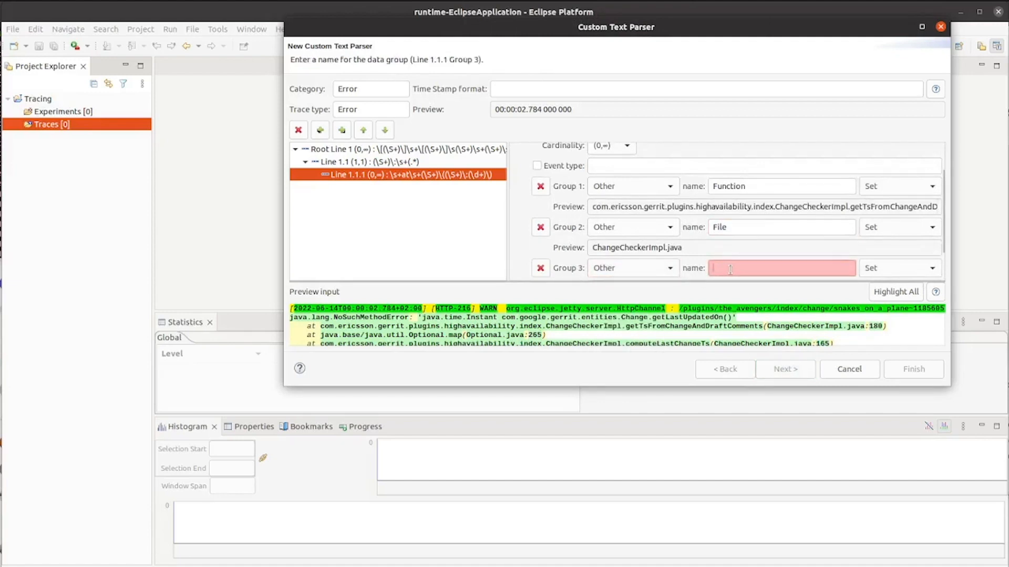
{"action": "type", "text": "Line"}
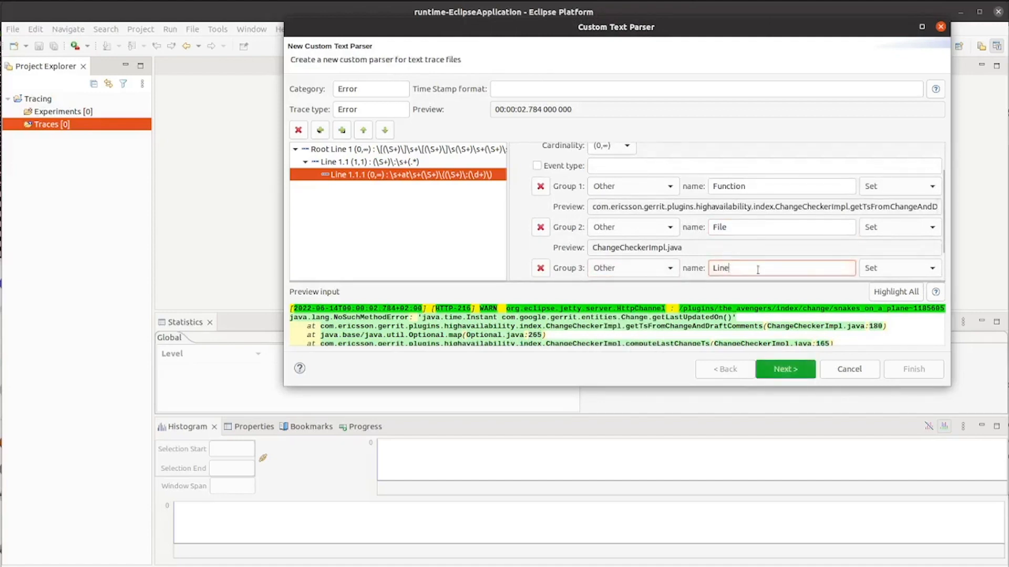
{"action": "left_click", "coordinate": [785, 369]}
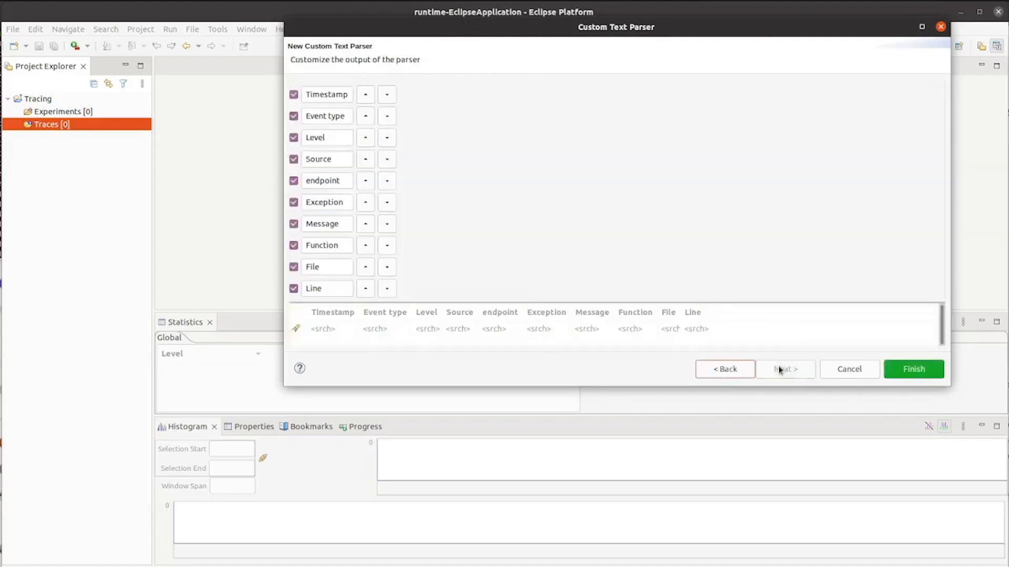
{"action": "left_click", "coordinate": [914, 369]}
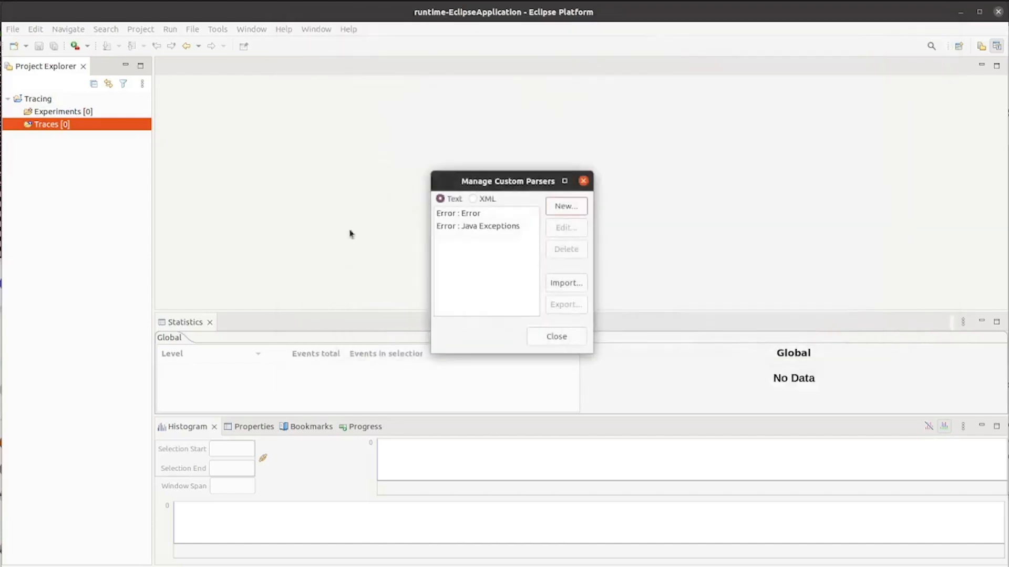
Review the saved Error parser's definition without changing it, and close the custom parser manager
{"action": "left_click", "coordinate": [473, 215]}
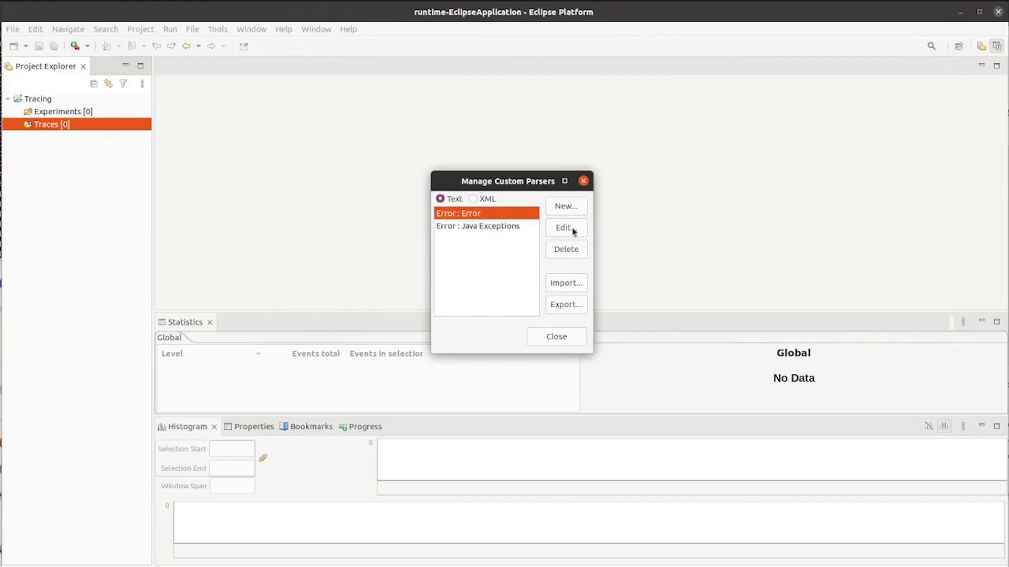
{"action": "left_click", "coordinate": [573, 230]}
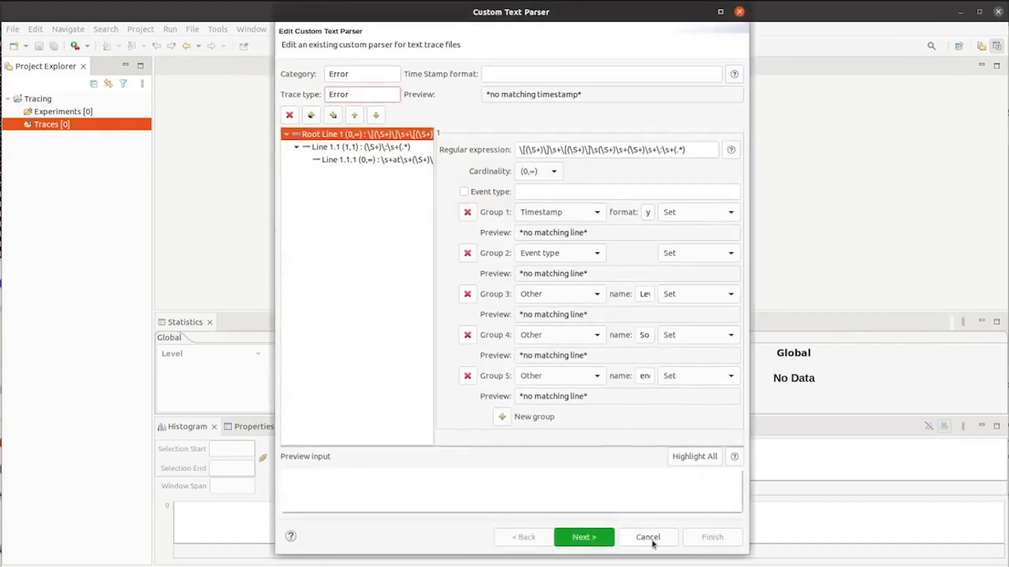
{"action": "left_click", "coordinate": [653, 542]}
{"action": "left_click", "coordinate": [560, 338]}
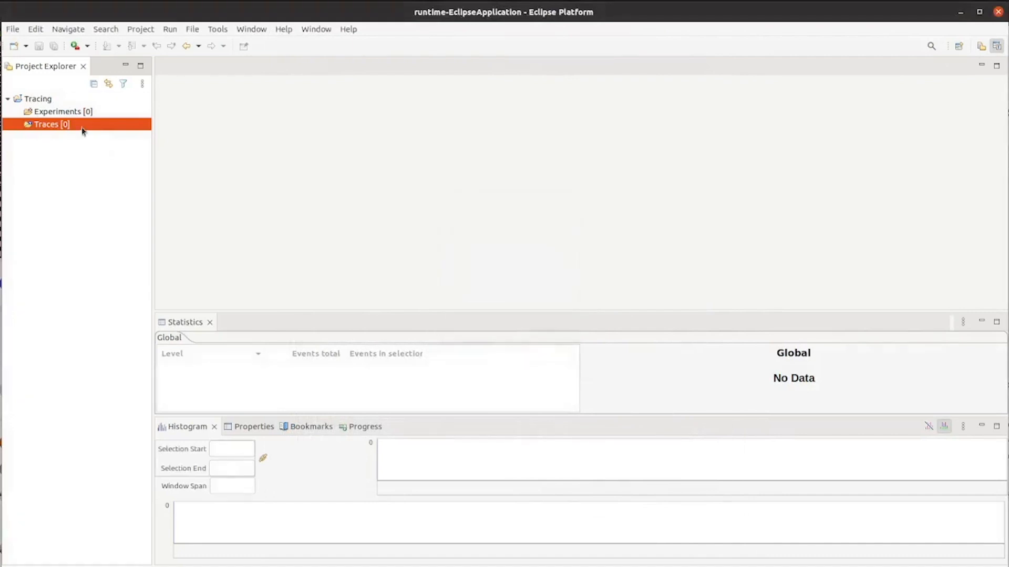
Open the error.log file as a trace in the Tracing project's Traces folder
{"action": "right_click", "coordinate": [82, 128]}
{"action": "left_click", "coordinate": [113, 139]}
{"action": "left_click", "coordinate": [362, 121]}
{"action": "left_click", "coordinate": [817, 43]}
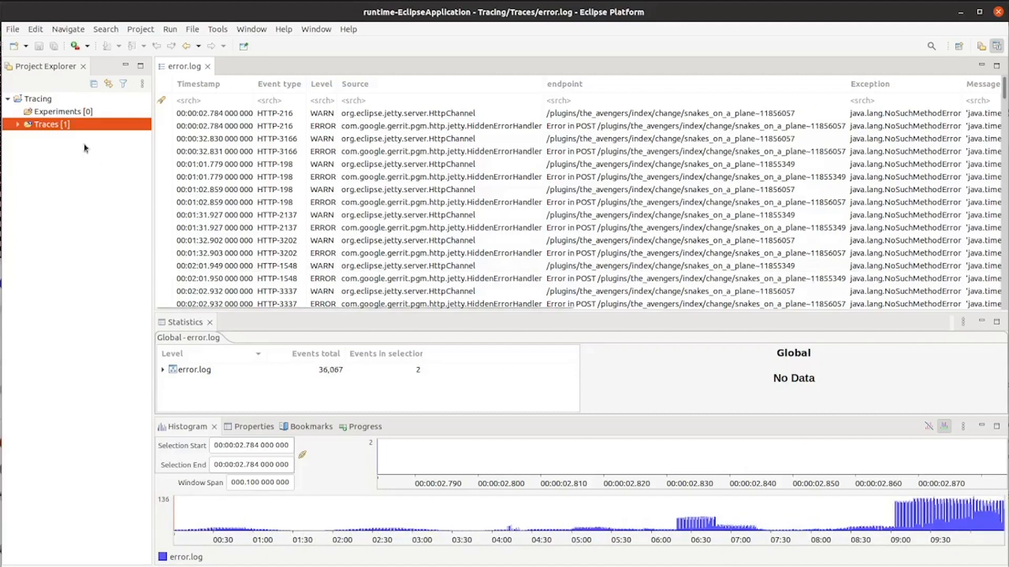
Expand the error.log trace with its Views and External Analyses, and select the Event Fields Count analysis
{"action": "left_click", "coordinate": [17, 124]}
{"action": "left_click", "coordinate": [27, 137]}
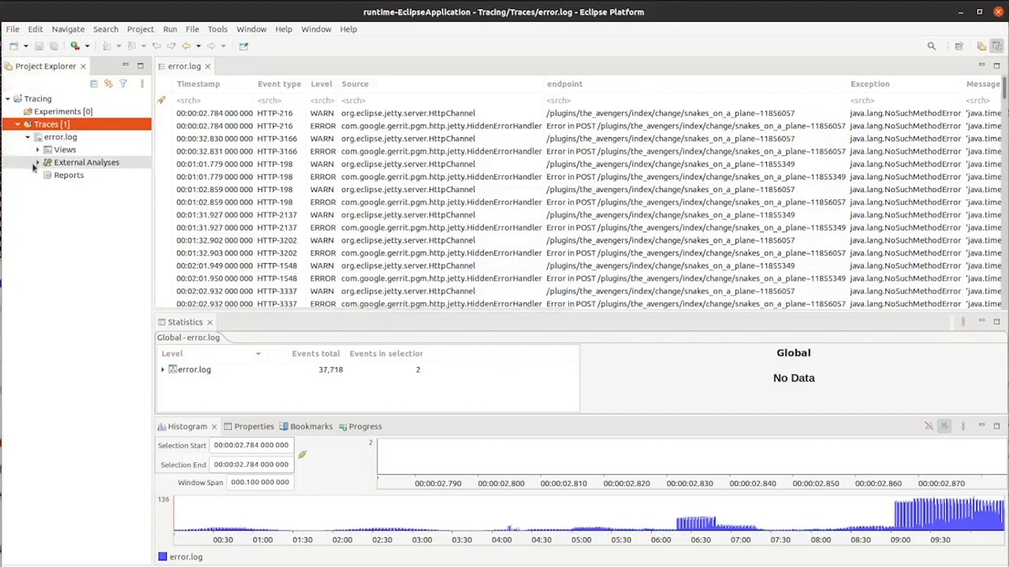
{"action": "left_click", "coordinate": [37, 150]}
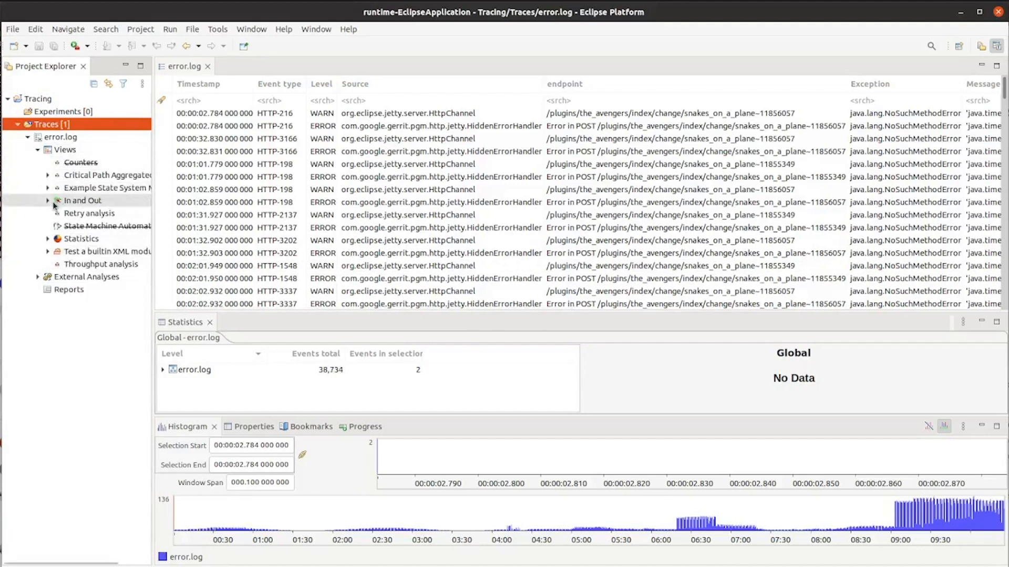
{"action": "left_click", "coordinate": [38, 277]}
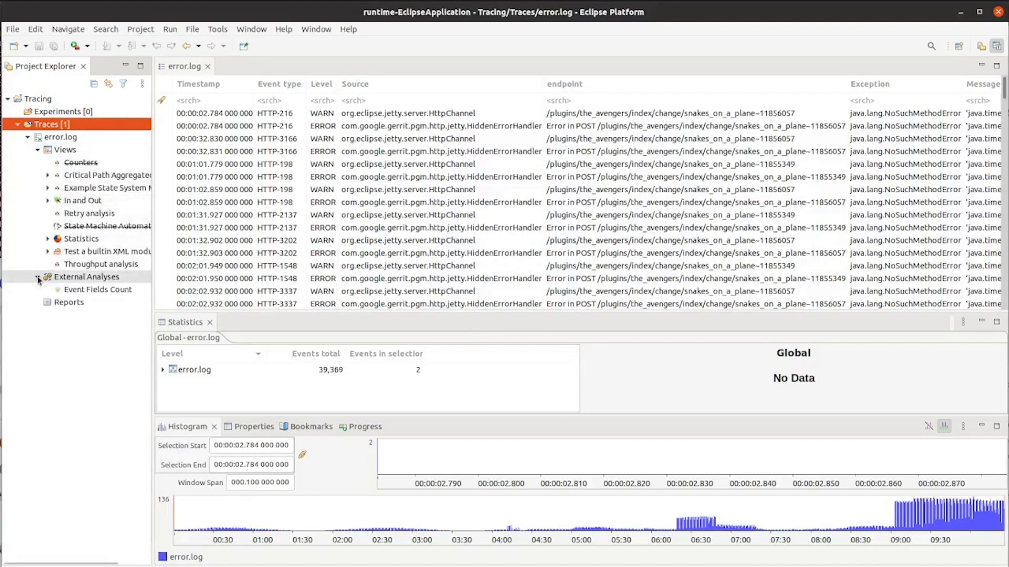
{"action": "left_click", "coordinate": [96, 291]}
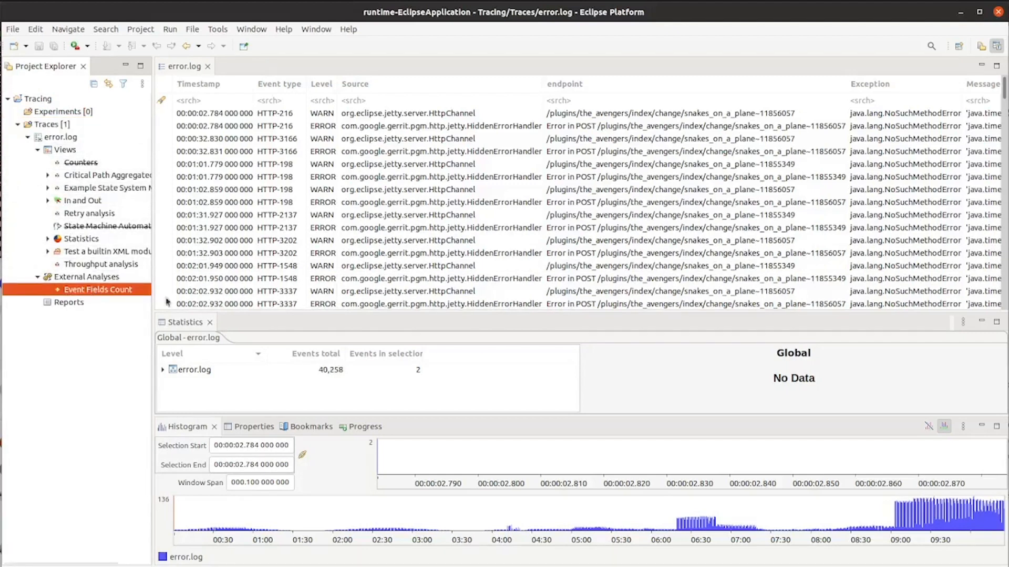